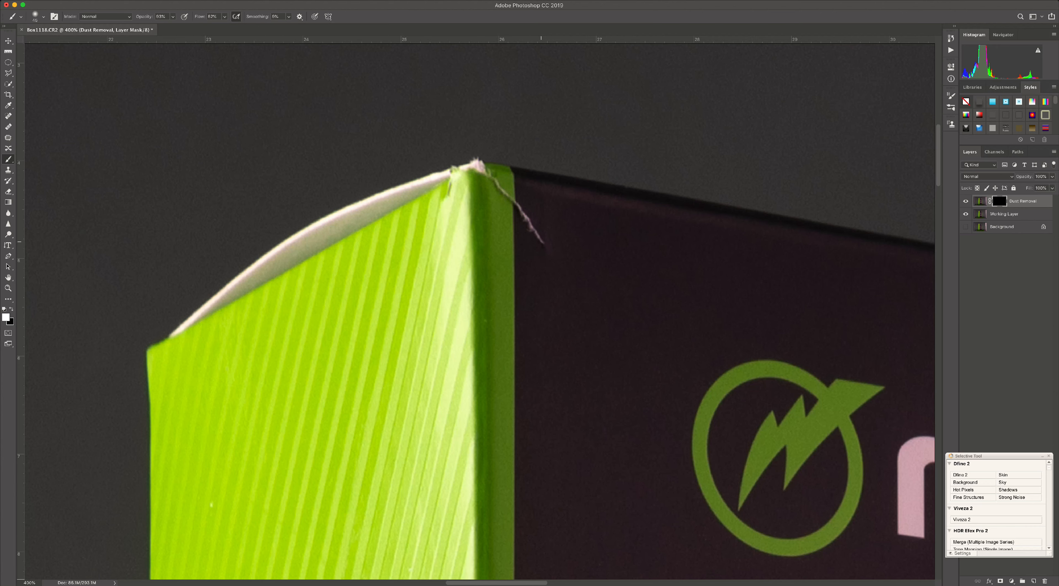
Paint on the Dust Removal layer mask over the loose fibre at the box's top front corner
left_click_drag(535, 233, 522, 208)
left_click_drag(495, 182, 461, 173)
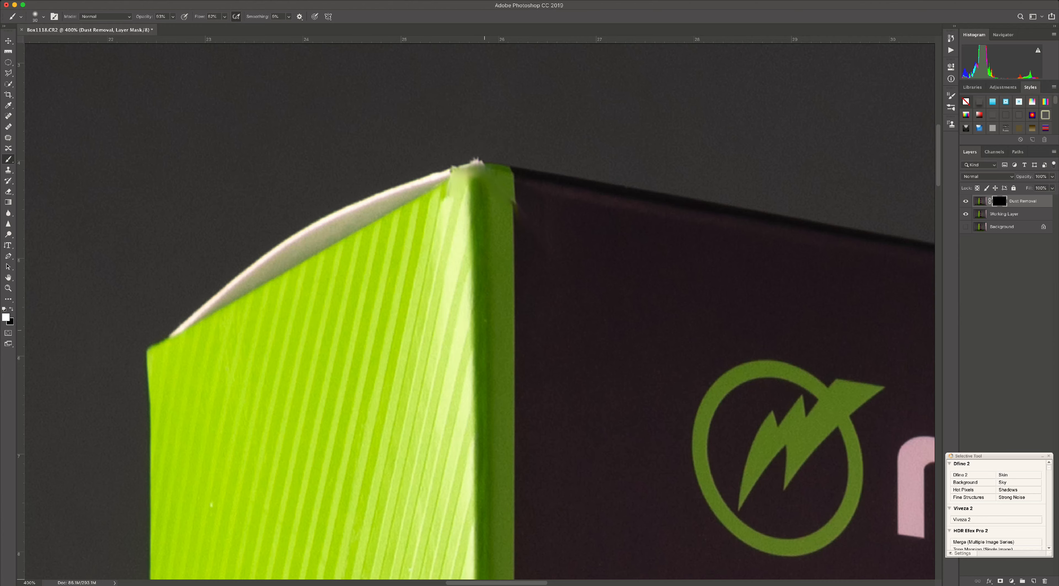
Inspect the box's front face, lower edge, right side and adjoining tabletop for remaining dust
scroll(477, 308, "right", 3)
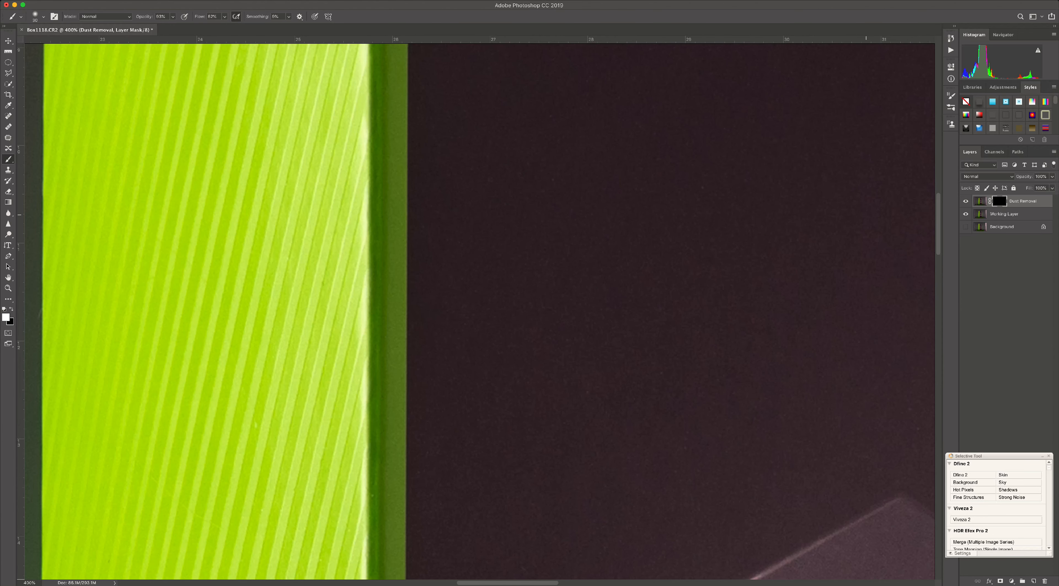
scroll(477, 308, "right", 5)
scroll(477, 309, "down", 5)
scroll(477, 308, "down", 8)
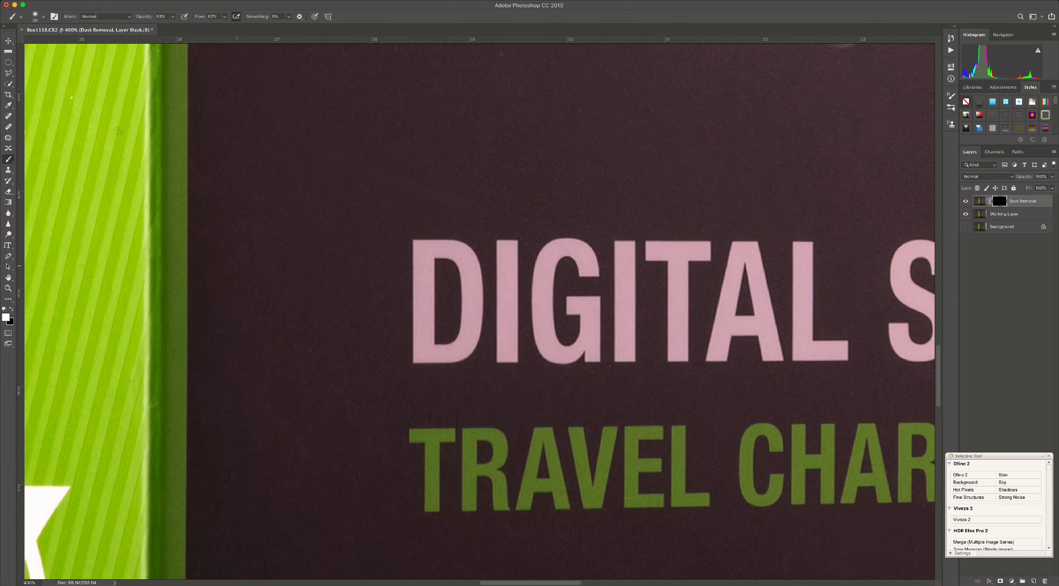
scroll(476, 308, "down", 10)
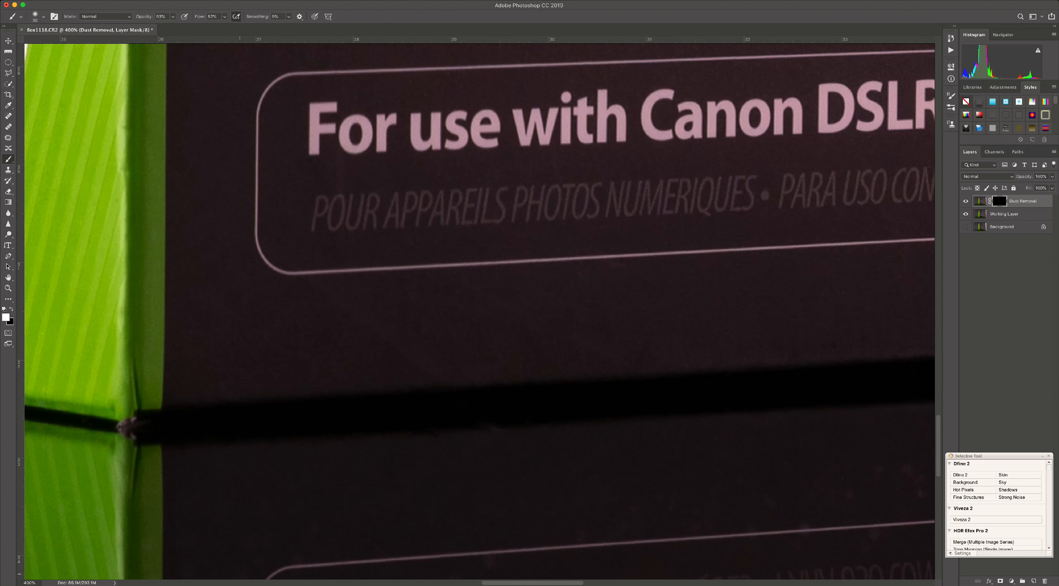
scroll(477, 308, "down", 5)
scroll(477, 308, "right", 5)
scroll(477, 308, "right", 8)
scroll(477, 309, "up", 2)
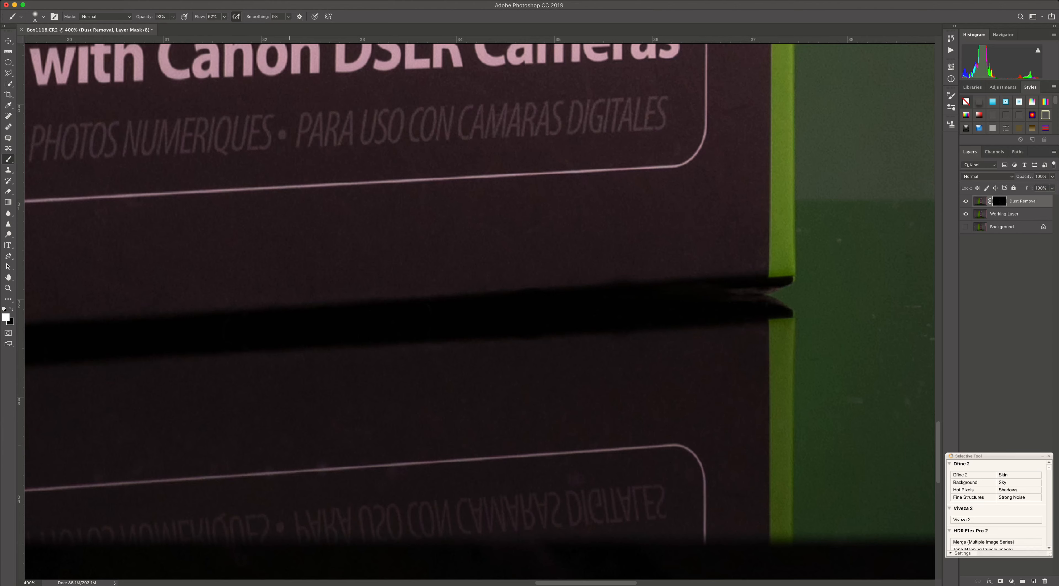
scroll(477, 308, "right", 8)
scroll(477, 309, "up", 6)
scroll(477, 309, "up", 20)
scroll(477, 308, "left", 6)
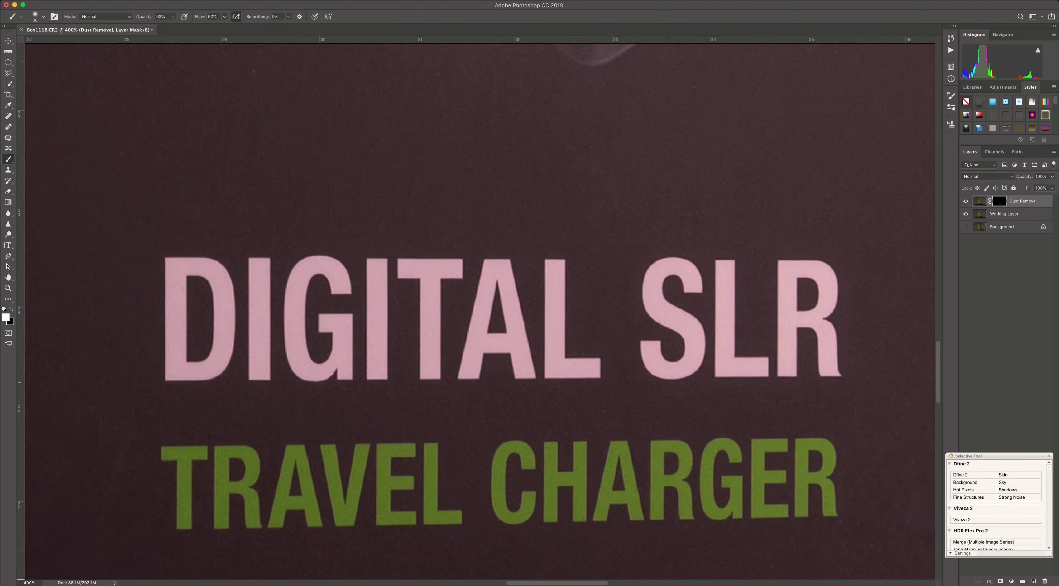
scroll(477, 308, "down", 6)
scroll(477, 309, "right", 2)
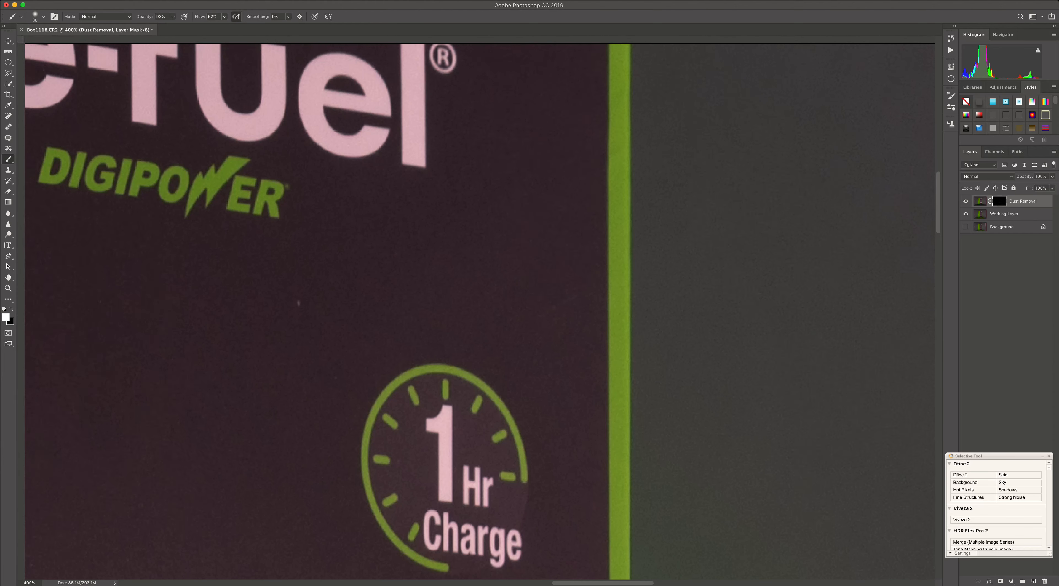
scroll(477, 309, "up", 2)
scroll(477, 308, "down", 8)
scroll(477, 309, "right", 4)
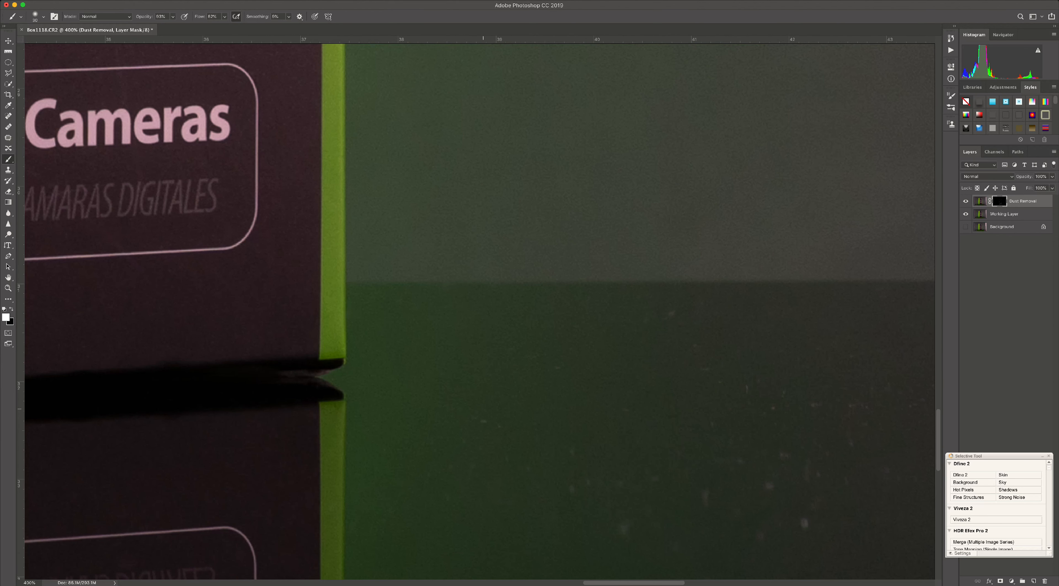
scroll(477, 309, "down", 3)
scroll(477, 309, "right", 4)
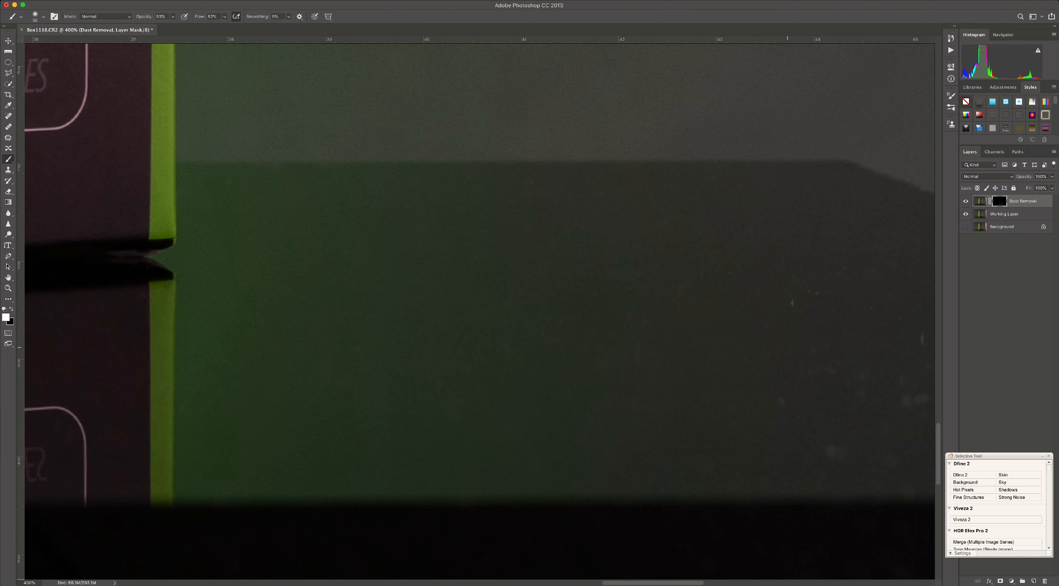
Paint out the dust specks on the reflective tabletop beside the green side of the box using the Dust Removal mask
scroll(476, 308, "right", 6)
scroll(477, 309, "down", 4)
scroll(477, 308, "left", 20)
scroll(477, 308, "up", 2)
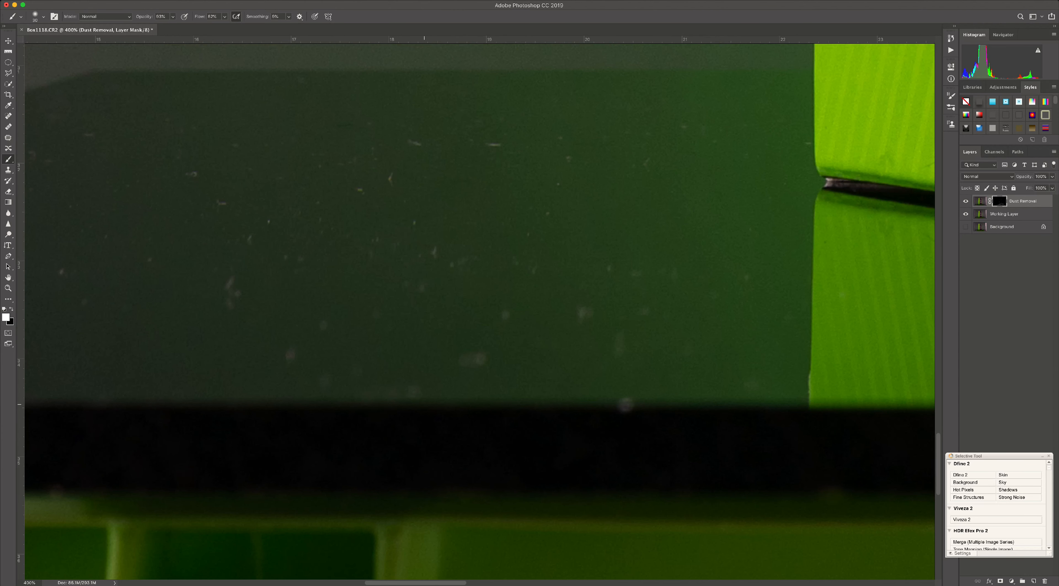
left_click_drag(415, 391, 366, 393)
left_click(325, 381)
left_click(291, 355)
left_click(324, 325)
left_click_drag(465, 360, 481, 359)
left_click(626, 405)
left_click(752, 385)
left_click(747, 277)
left_click(582, 313)
scroll(337, 245, "left", 8)
scroll(532, 300, "left", 2)
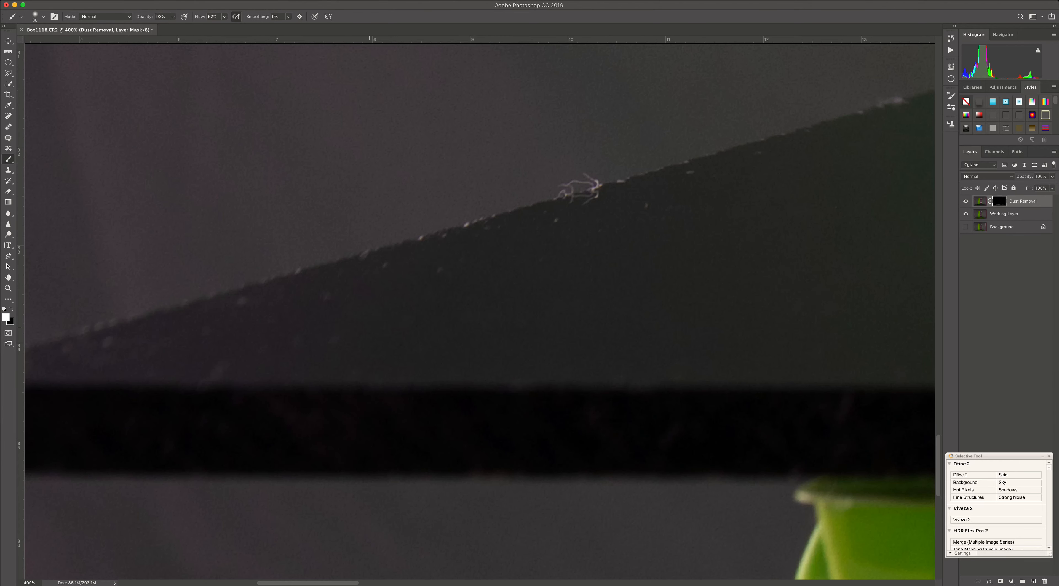
Stamp the visible Dust Removal and Working Layer content into a new layer named Stamped Visible
key("super+0")
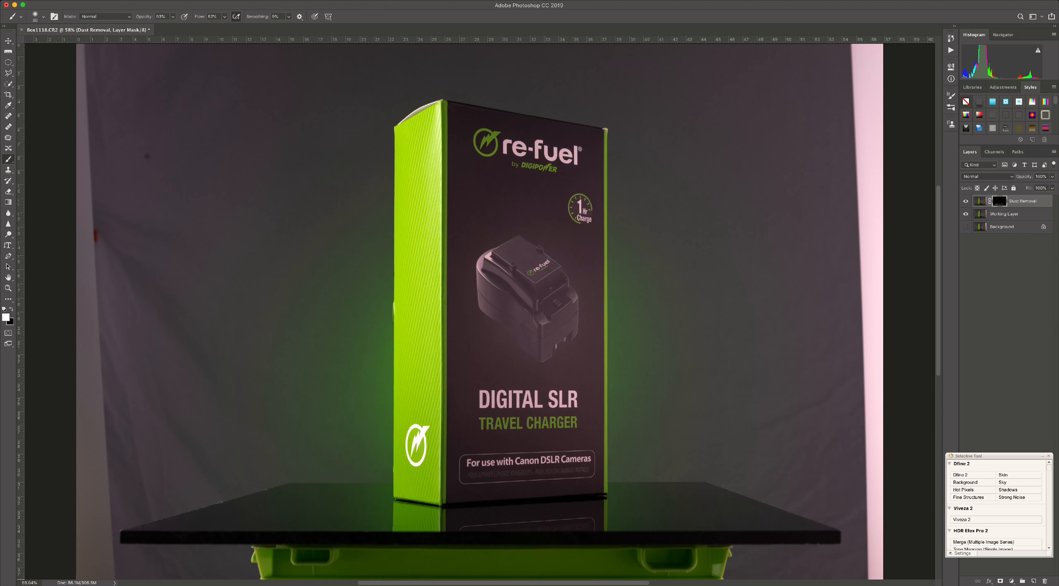
left_click(1004, 214, "shift")
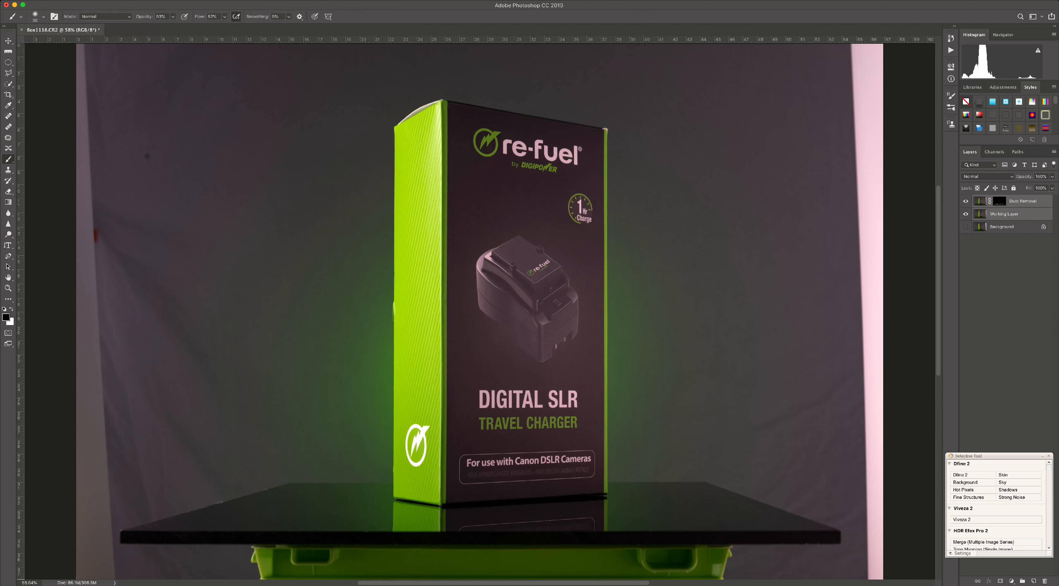
key("alt+shift+super+e")
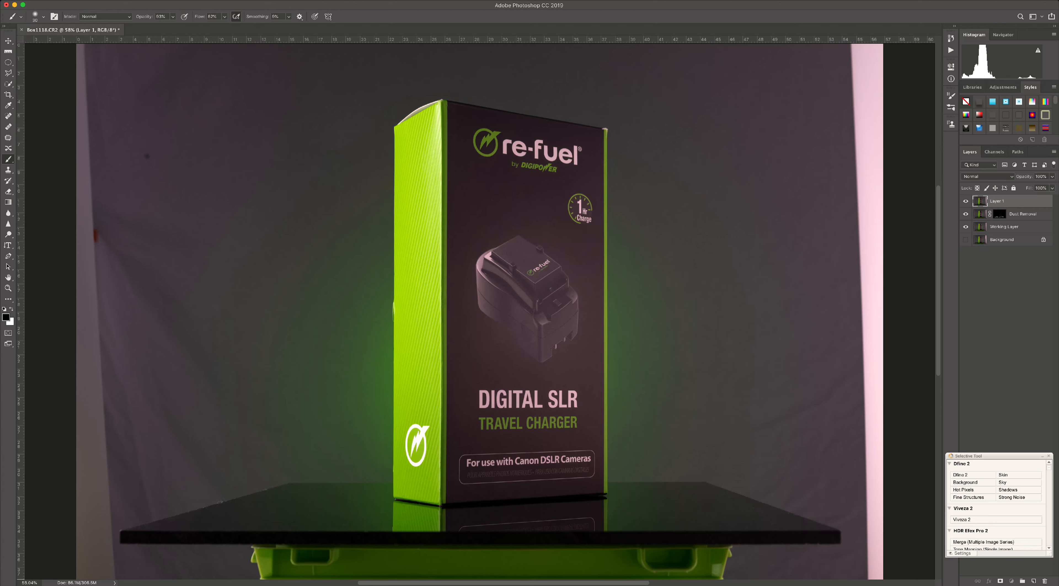
type("Stamped Visible")
key("Return")
Add an empty layer above Stamped Visible and name it Cloning
left_click(1033, 581)
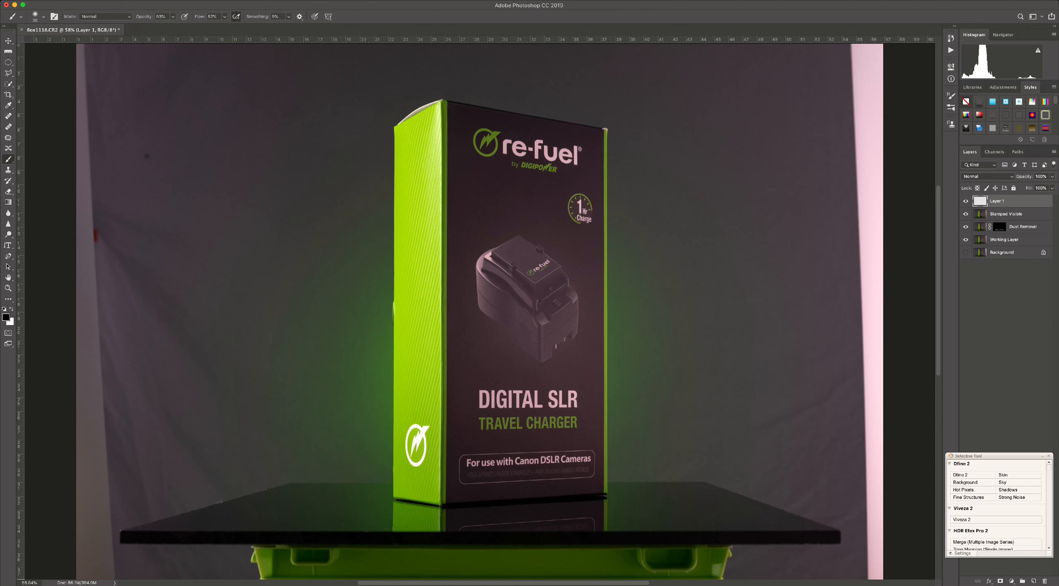
double_click(997, 201)
type("Cloning")
key("Return")
Clone Stamp over the smudge on the dark front panel's edge just below the box's top corner, using a smaller brush
key("super+plus")
key("super+plus")
key("super+plus")
key("super+plus")
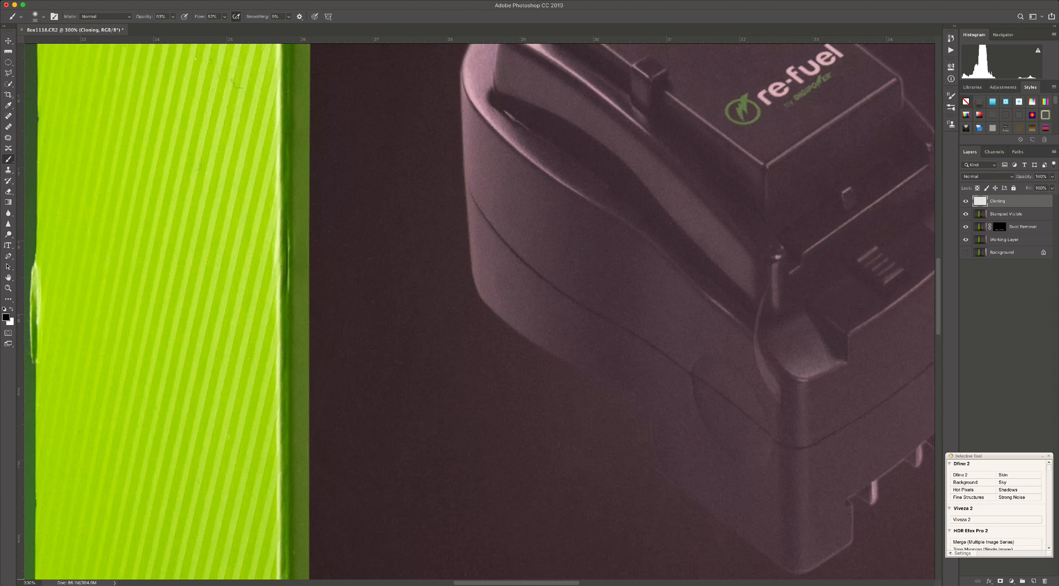
key("super+plus")
key("super+plus")
key("super+plus")
key("super+plus")
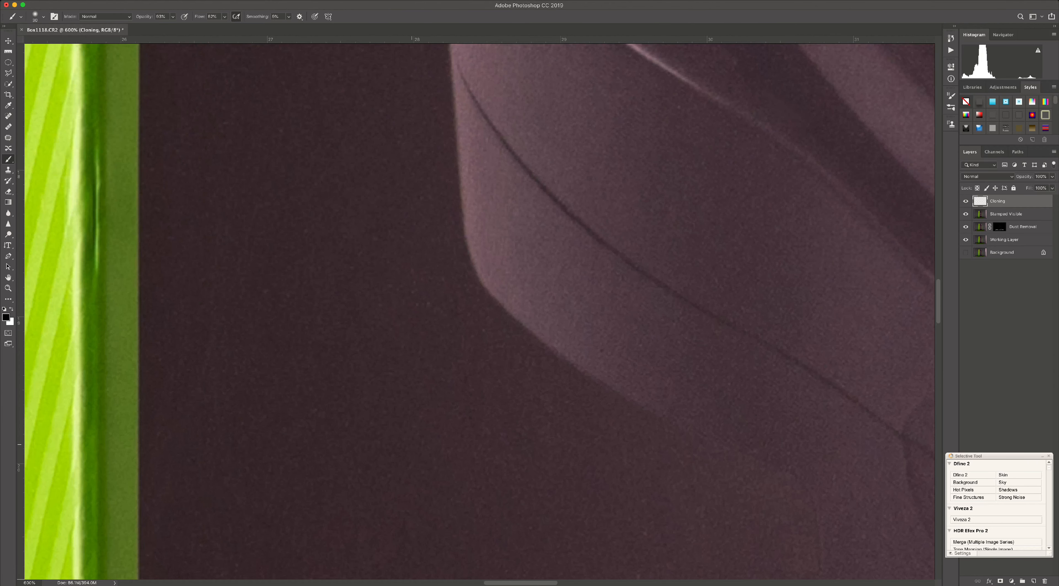
left_click_drag(255, 217, 423, 568)
left_click_drag(63, 184, 334, 488)
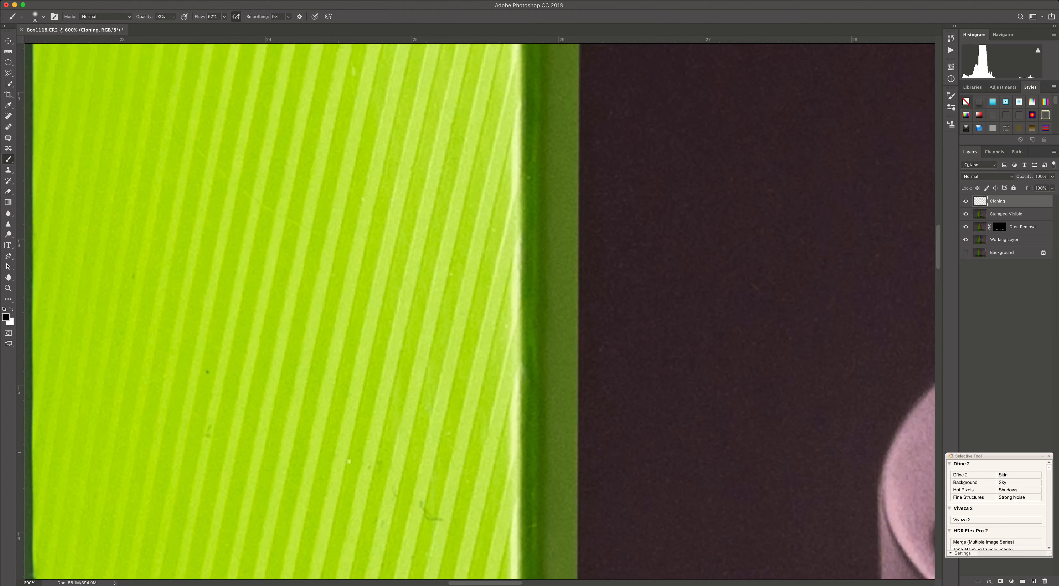
left_click_drag(442, 182, 324, 531)
left_click_drag(442, 142, 374, 511)
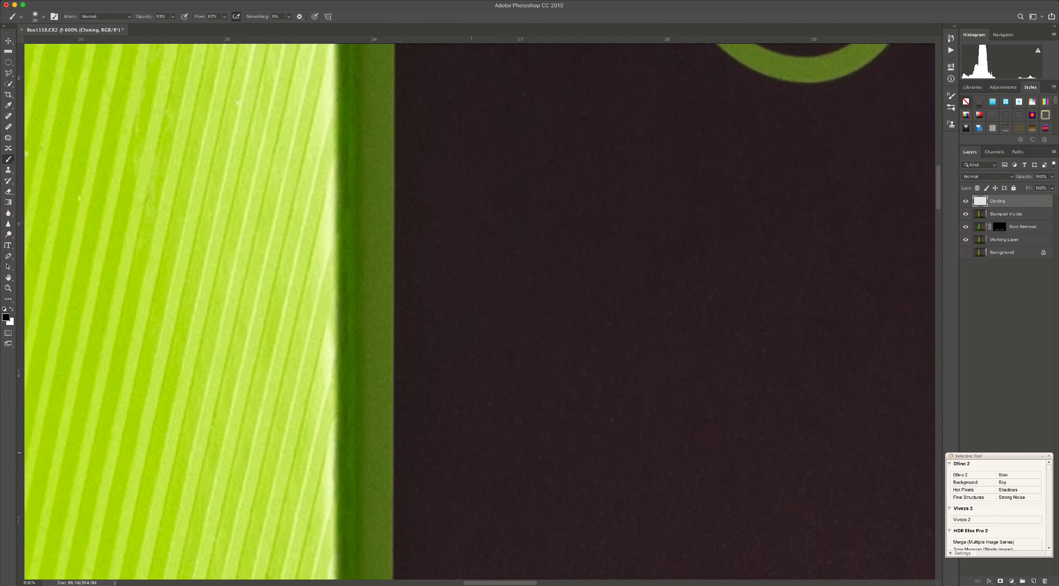
left_click_drag(446, 115, 563, 522)
left_click_drag(542, 92, 526, 443)
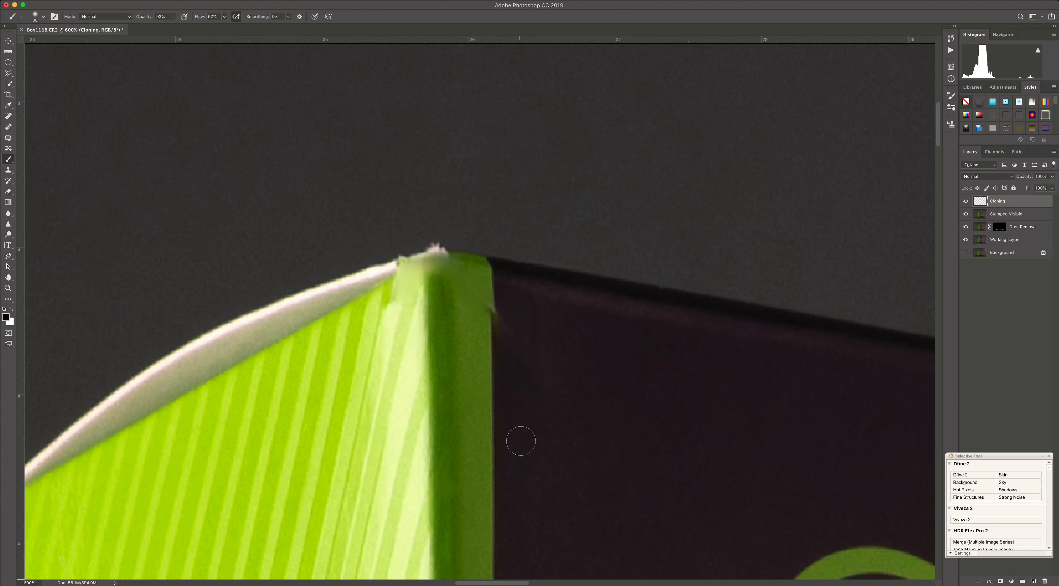
left_click(8, 170)
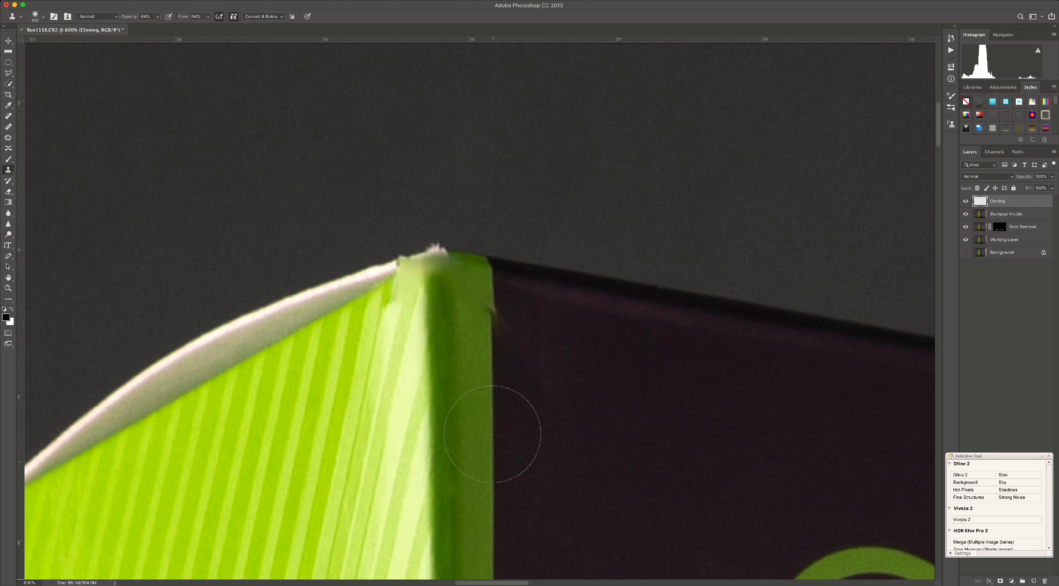
key("bracketleft")
key("bracketleft")
key("bracketleft")
key("bracketleft")
key("bracketleft")
key("bracketleft")
left_click_drag(496, 337, 496, 307)
Clone away the frayed white fibres and uneven edge at the box's top front corner with a very small brush
left_click(449, 450, "alt")
key("bracketleft")
key("bracketleft")
key("bracketleft")
key("bracketleft")
key("bracketleft")
key("bracketleft")
key("bracketleft")
key("bracketleft")
left_click_drag(442, 270, 434, 254)
left_click_drag(390, 302, 416, 272)
left_click(368, 277, "alt")
mouse_move(417, 262)
left_mouse_down()
mouse_move(391, 269)
mouse_move(432, 246)
left_mouse_up()
left_click(461, 246, "alt")
Clone out the specks and small marks on the upper and middle parts of the striped green side
left_click_drag(287, 506, 492, 103)
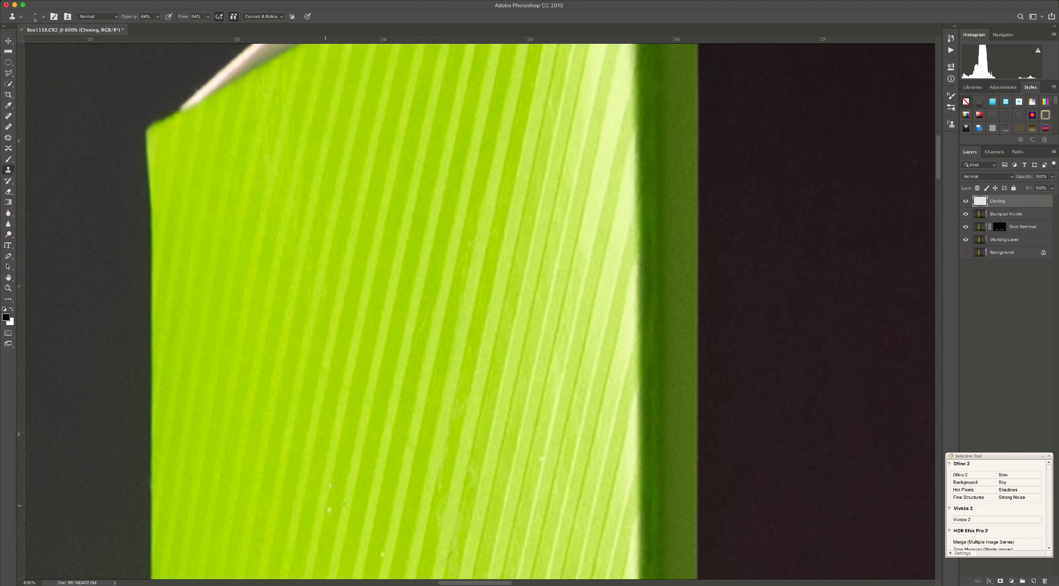
left_click_drag(384, 537, 320, 263)
mouse_move(201, 544)
left_mouse_down()
mouse_move(227, 511)
mouse_move(387, 413)
mouse_move(373, 364)
left_mouse_up()
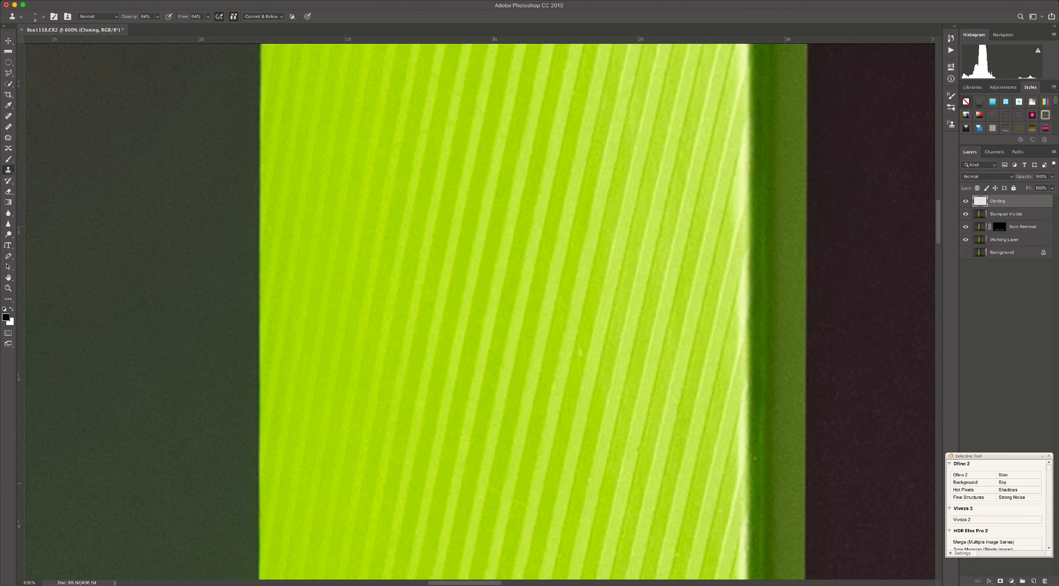
left_click_drag(759, 422, 691, 152)
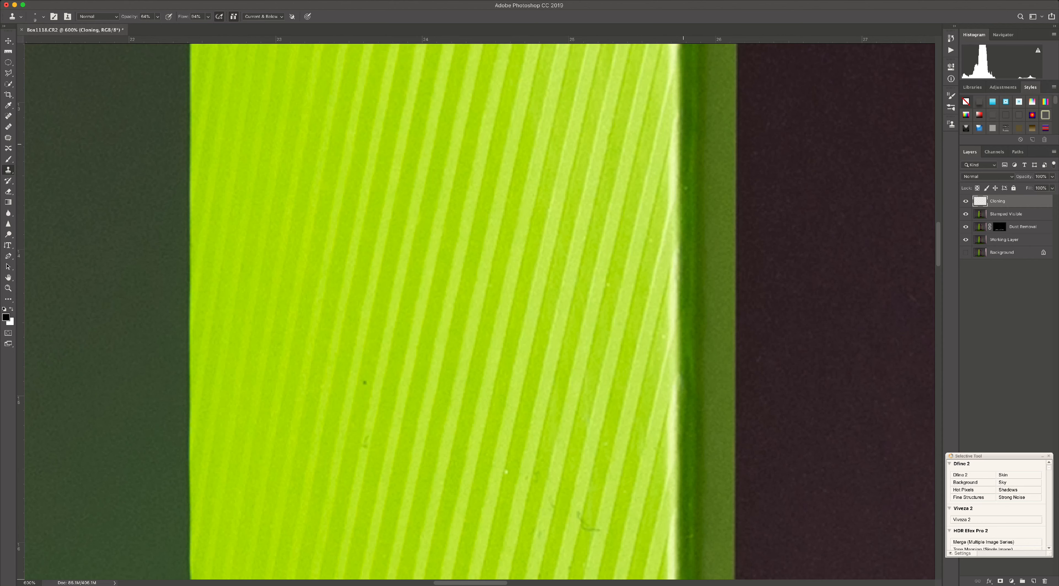
left_click(664, 337)
mouse_move(578, 514)
left_mouse_down()
mouse_move(598, 529)
mouse_move(602, 227)
left_mouse_up()
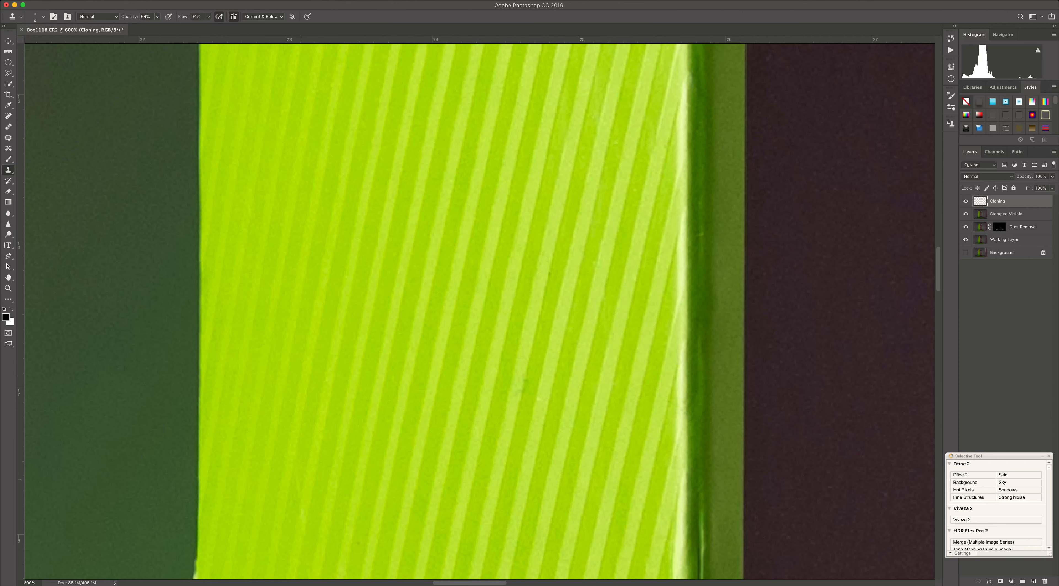
left_click_drag(463, 421, 450, 87)
Clone over the frayed bulge on the green side's outer edge at 71% opacity to straighten that edge
key("9")
key("8")
left_click_drag(181, 229, 178, 464)
mouse_move(183, 537)
left_mouse_down()
mouse_move(176, 474)
mouse_move(185, 109)
left_mouse_up()
left_click_drag(179, 260, 181, 425)
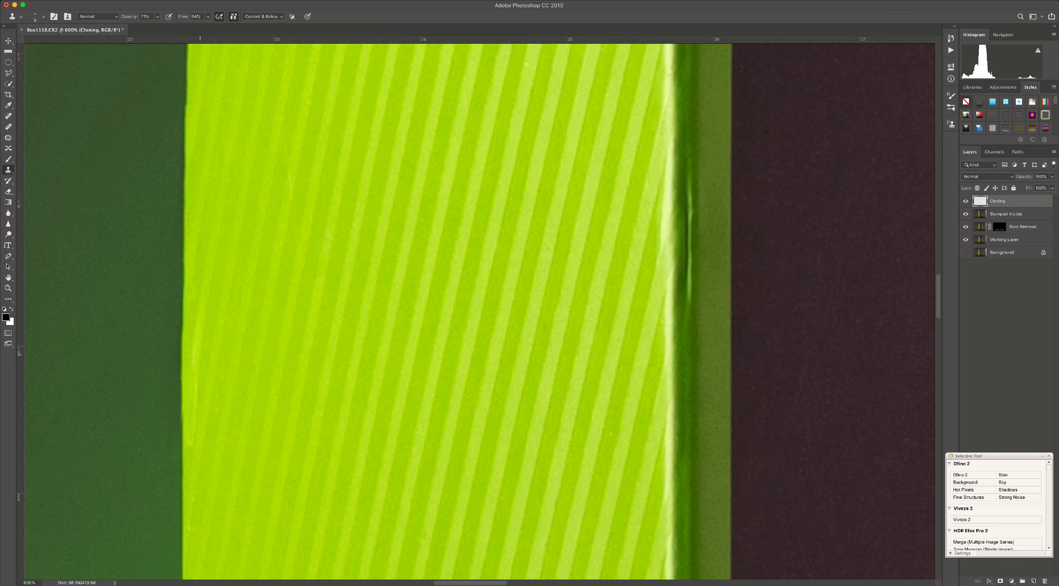
left_click_drag(196, 384, 196, 405)
Clone out the small blemishes on the lower green side around the white lightning logo
scroll(610, 443, "down", 10)
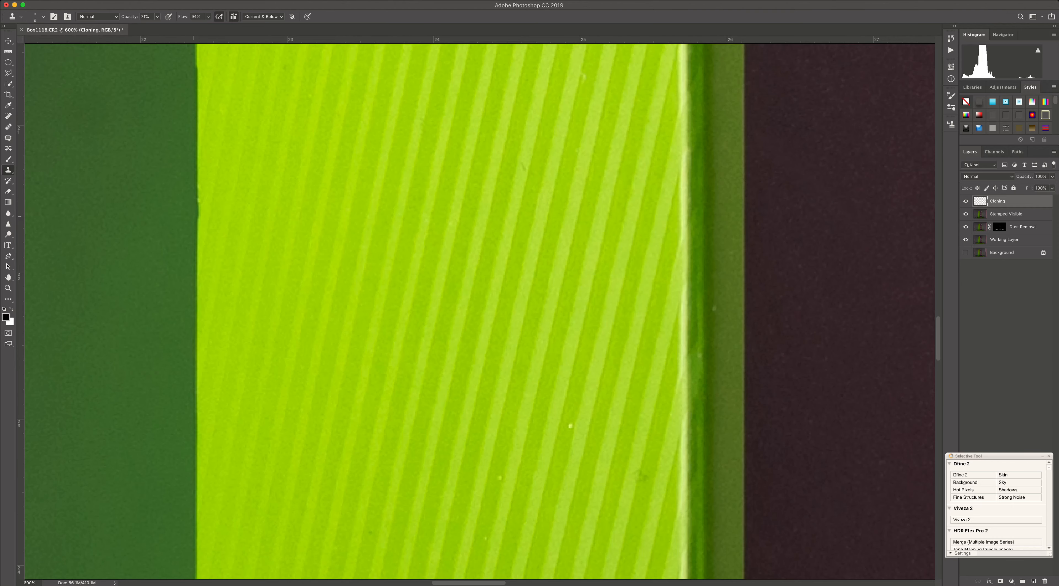
scroll(586, 61, "down", 15)
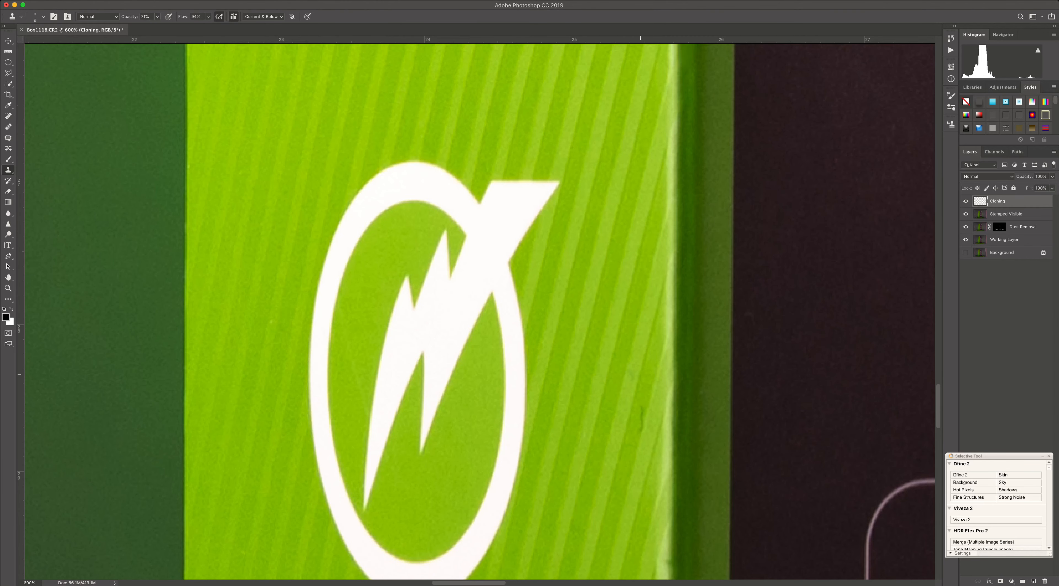
scroll(640, 374, "down", 10)
left_click(404, 212)
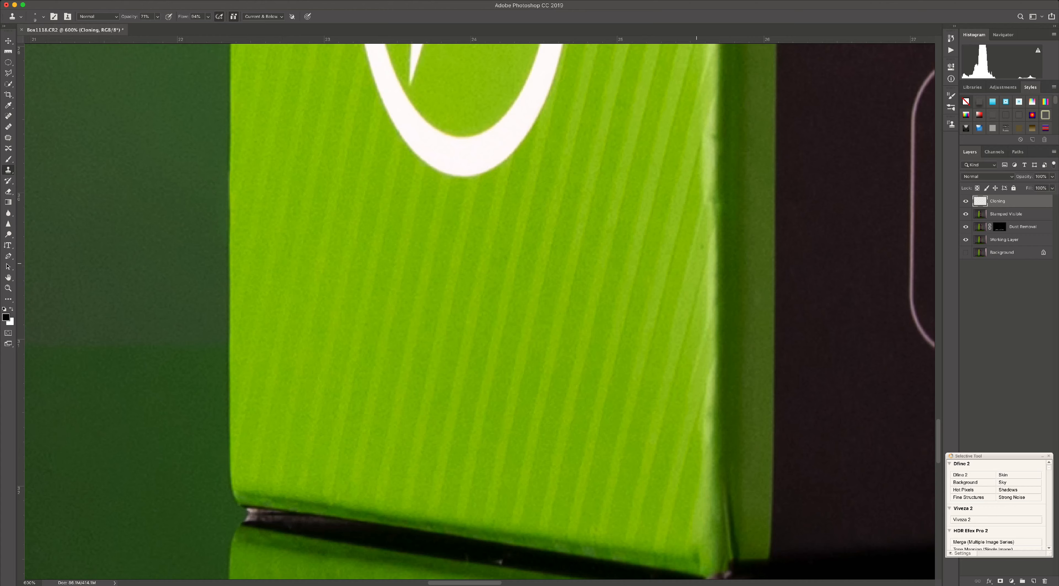
Clone out marks along the green side's base and rebuild the box's bottom front corner with a smaller brush
scroll(415, 260, "down", 7)
left_click_drag(358, 250, 290, 248)
key("bracketleft")
key("bracketleft")
left_click(744, 200, "alt")
left_click_drag(744, 213, 757, 287)
mouse_move(742, 303)
left_mouse_down()
mouse_move(728, 302)
mouse_move(728, 258)
left_mouse_up()
left_click(740, 297)
Clone over the ragged scrap between the bottom front corner and its reflection, and touch up the green reflection's outer edge
key("bracketright")
left_click(747, 349, "alt")
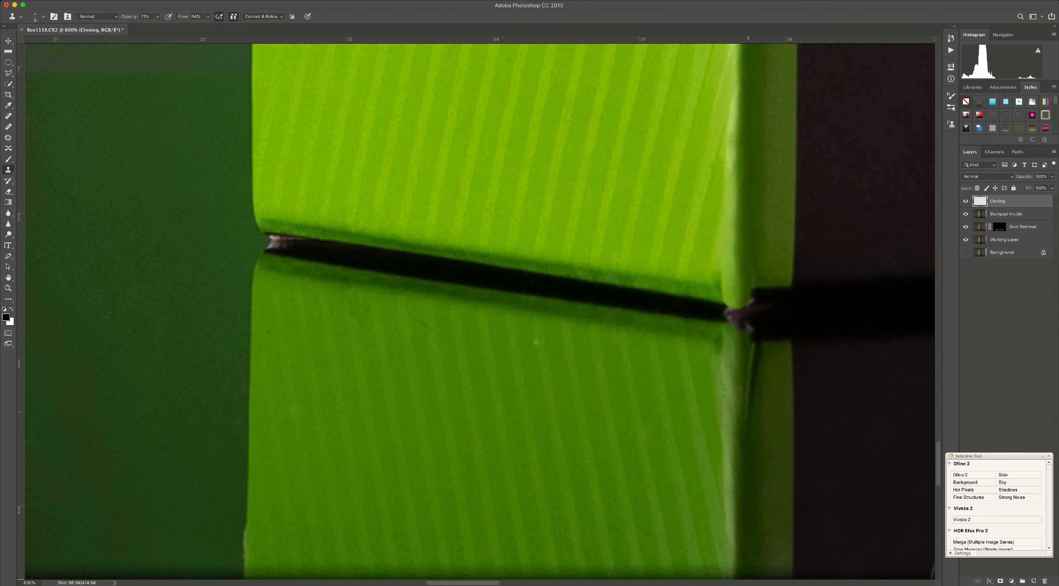
mouse_move(755, 341)
left_mouse_down()
mouse_move(749, 398)
mouse_move(750, 361)
left_mouse_up()
mouse_move(726, 322)
left_mouse_down()
mouse_move(748, 328)
mouse_move(751, 308)
left_mouse_up()
left_click(779, 314, "alt")
mouse_move(727, 314)
left_mouse_down()
mouse_move(747, 313)
mouse_move(727, 309)
left_mouse_up()
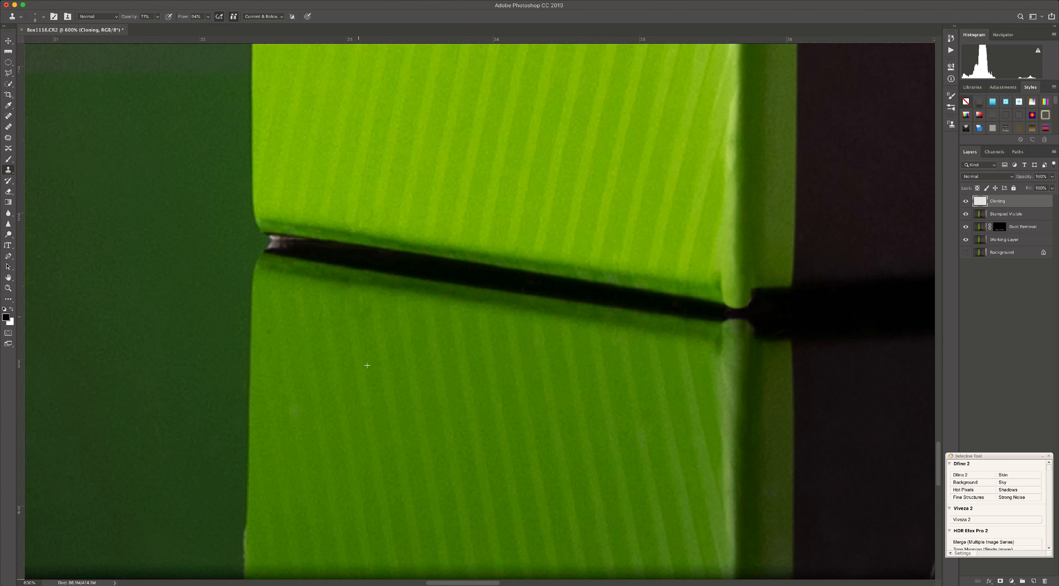
scroll(364, 361, "down", 5)
left_click_drag(280, 357, 278, 408)
Examine the box's bottom edge and its reflection along the dark front face to the far corner and tabletop
scroll(278, 407, "right", 9)
scroll(278, 408, "up", 5)
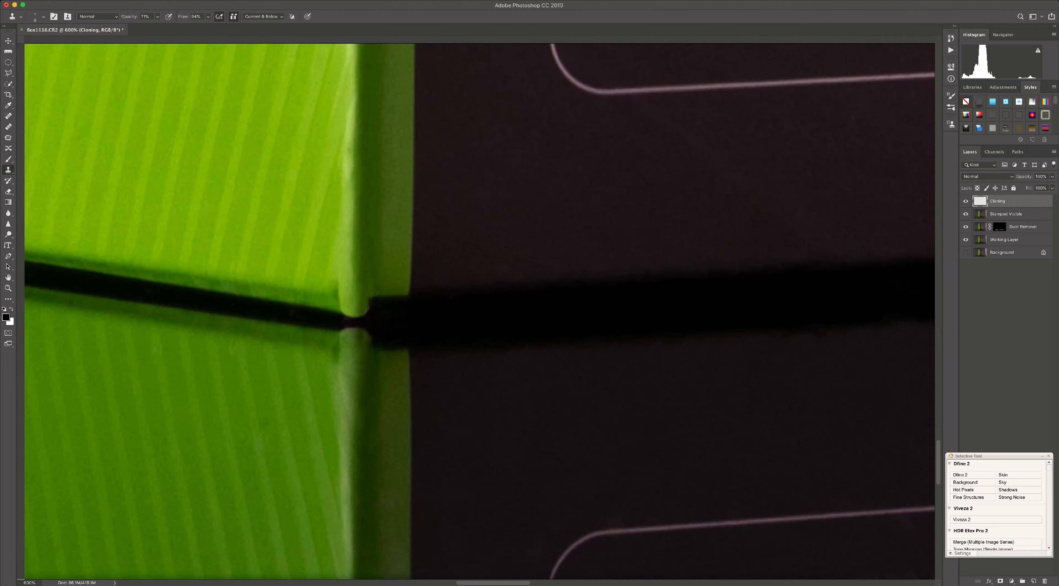
key("super+minus")
key("bracketright")
key("bracketright")
key("bracketright")
key("bracketright")
key("bracketright")
scroll(506, 408, "right", 10)
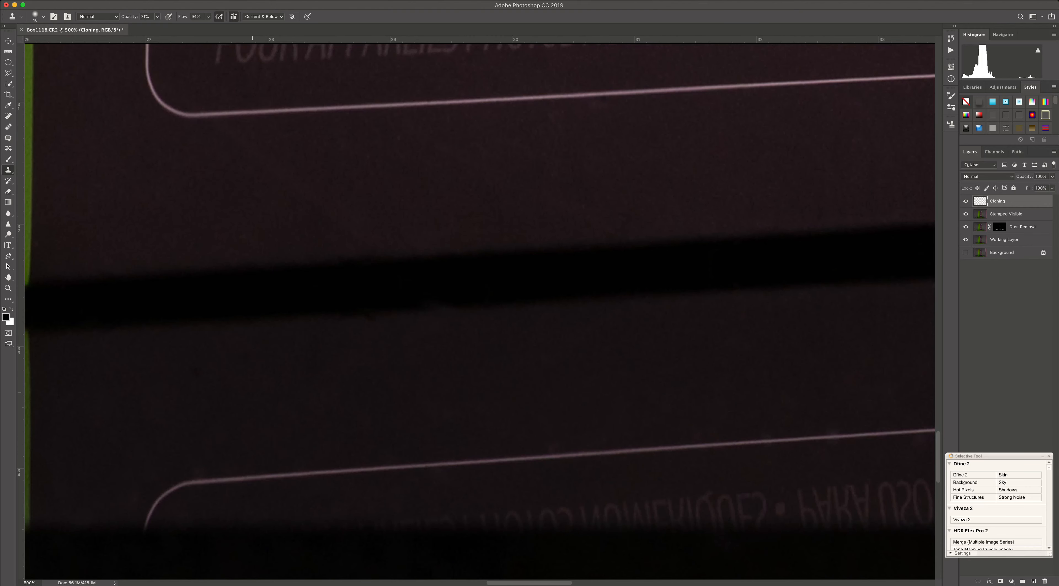
scroll(172, 466, "right", 10)
scroll(327, 279, "right", 10)
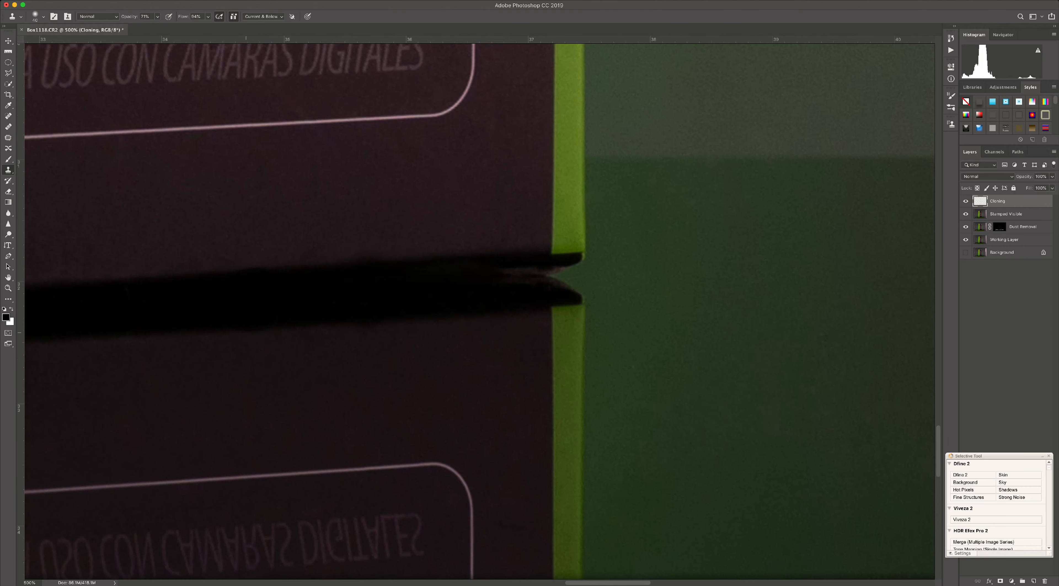
scroll(200, 255, "right", 10)
scroll(200, 255, "up", 5)
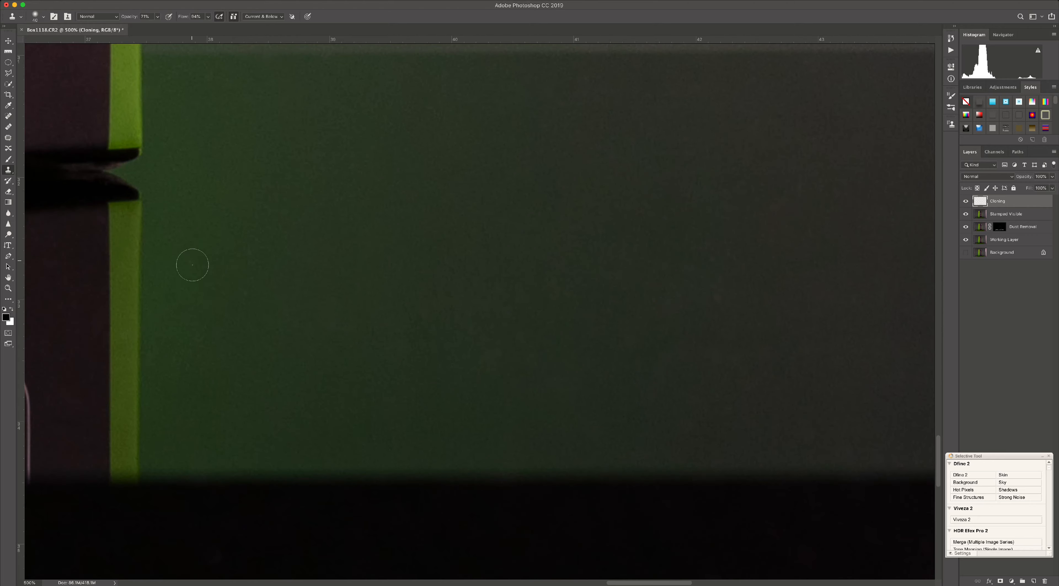
key("super+0")
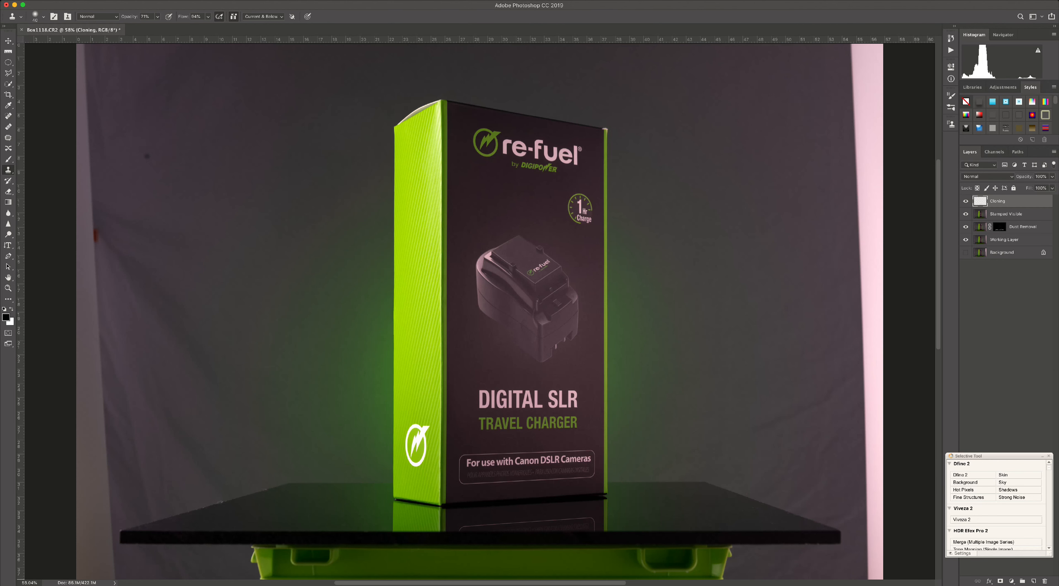
Add a Hue/Saturation adjustment layer and reduce the saturation and lightness of the colour cast sampled from the box's dark front
left_click(1012, 581)
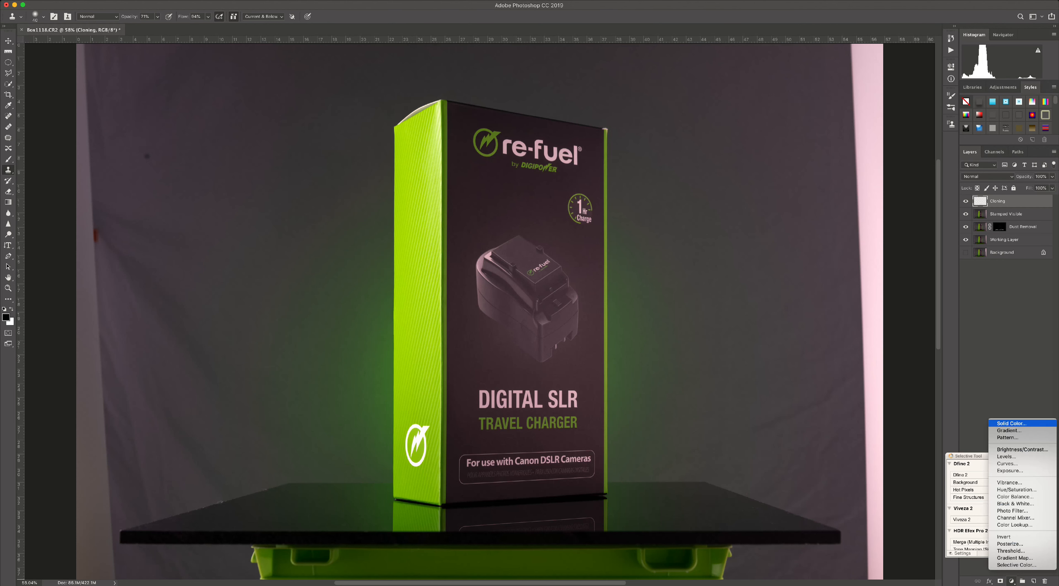
left_click(1017, 490)
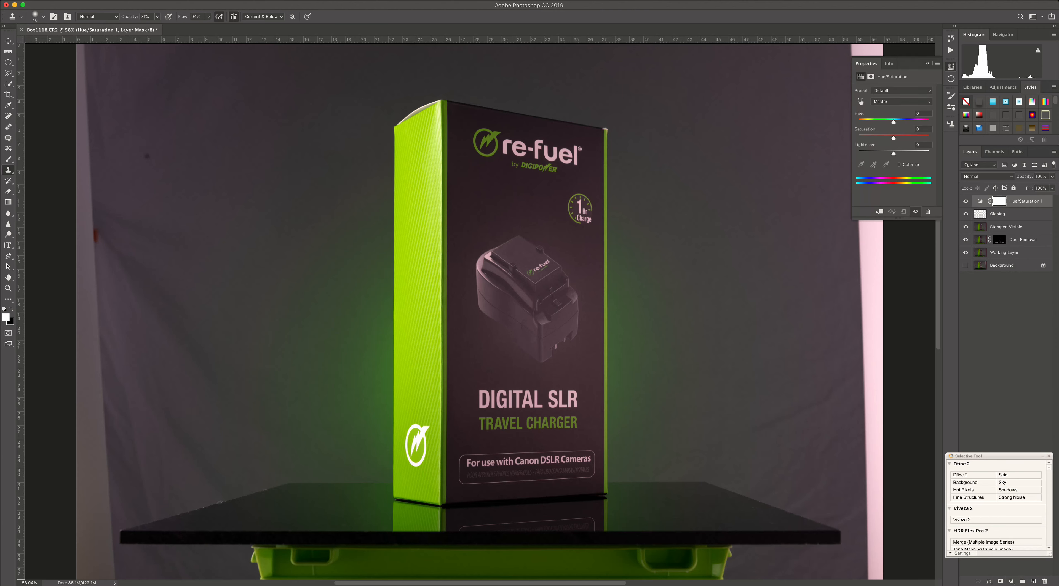
left_click(861, 101)
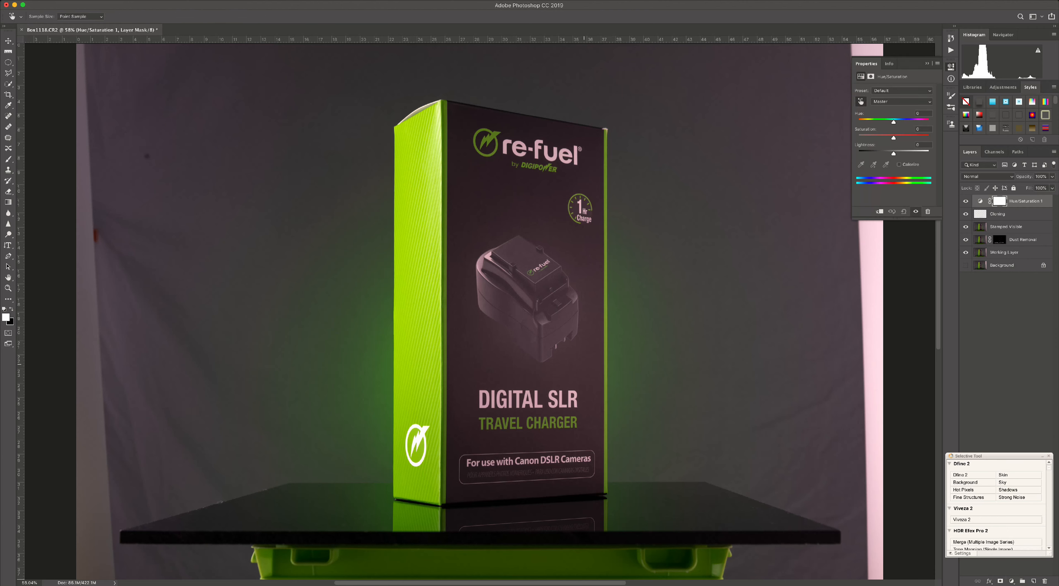
left_click_drag(584, 364, 565, 363)
left_click_drag(894, 153, 873, 155)
left_click_drag(876, 138, 869, 134)
left_click_drag(875, 153, 872, 154)
Desaturate the Magentas sampled from the charger picture on the box front and slightly lower their lightness
left_click_drag(568, 317, 551, 319)
mouse_move(893, 153)
left_mouse_down()
mouse_move(929, 153)
mouse_move(862, 153)
mouse_move(886, 154)
mouse_move(877, 153)
left_mouse_up()
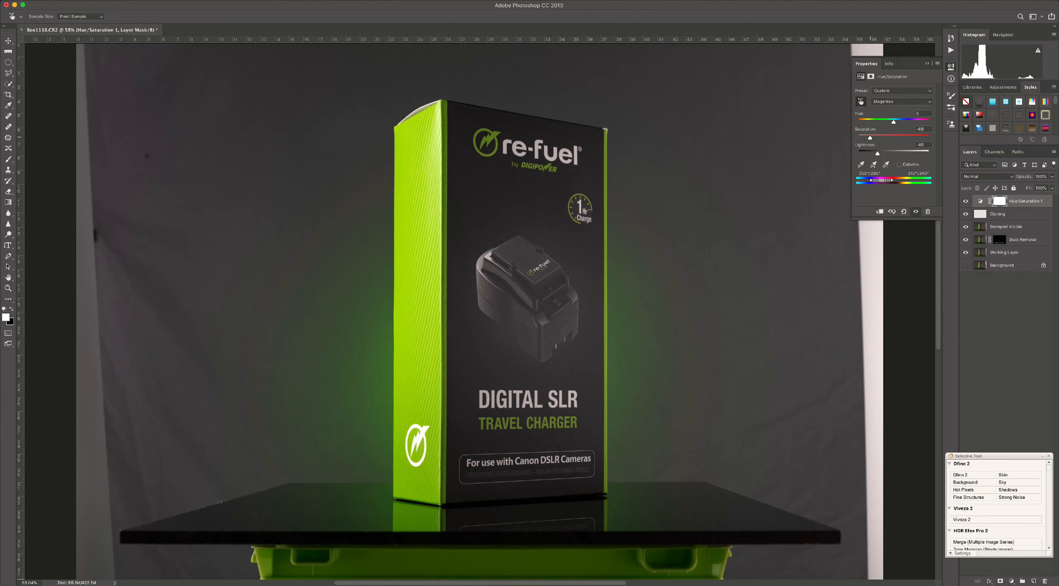
left_click_drag(877, 153, 888, 153)
Select the layers from Stamped Visible through Hue/Saturation 1 and add a new layer above them
left_click(1006, 227)
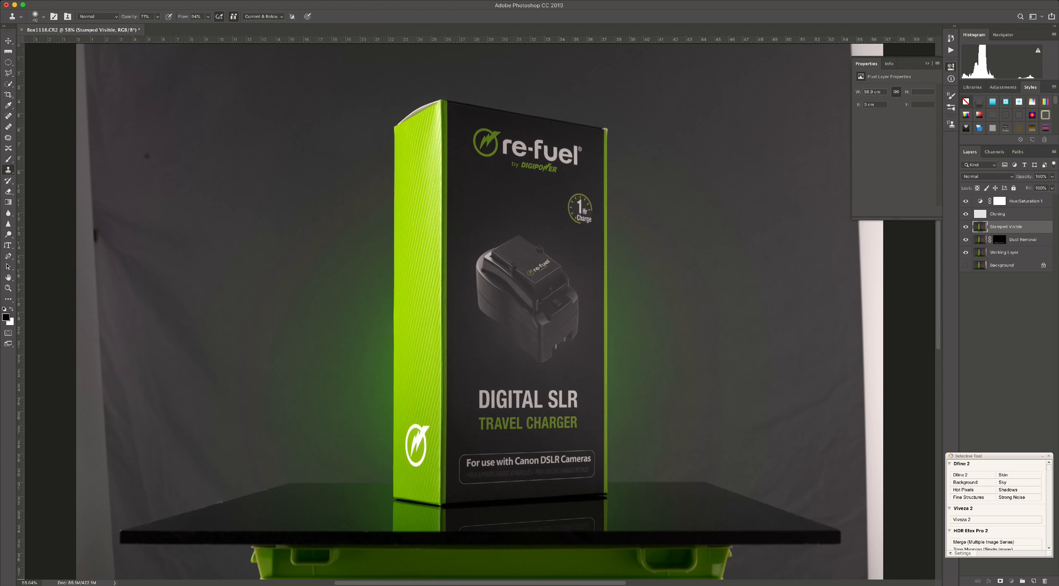
left_click(1026, 202, "shift")
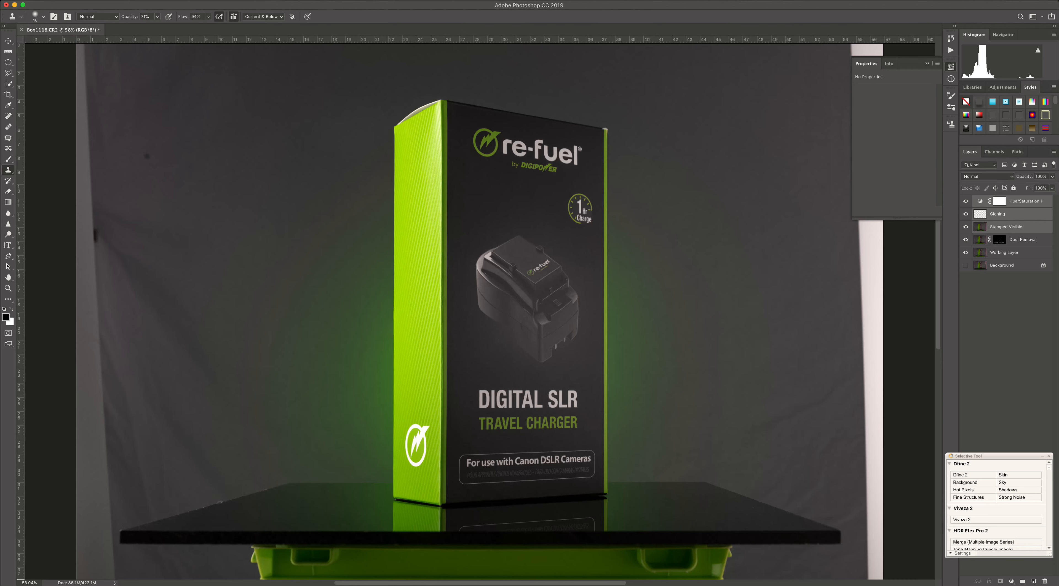
key("super+alt+shift+n")
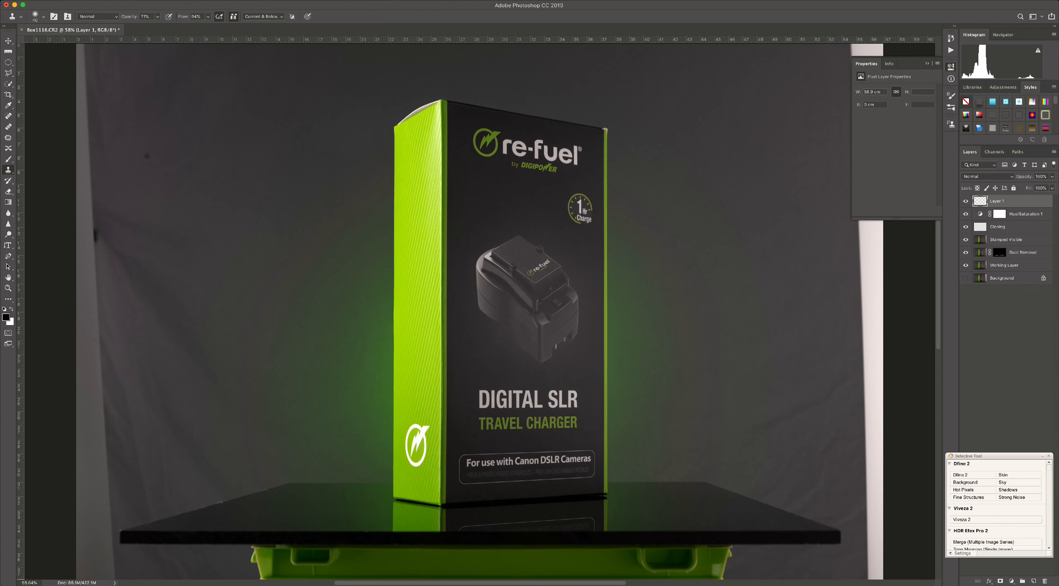
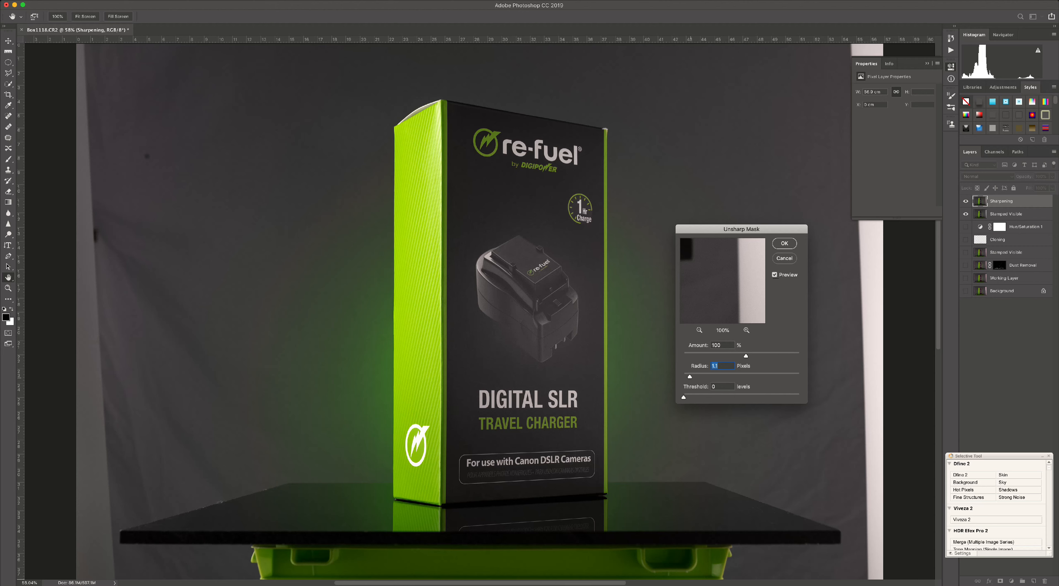
Compare the sharpening preview and apply Unsharp Mask to the Sharpening layer at 100% amount, 1.1 pixels radius and threshold 0
left_click(776, 274)
left_click(775, 274)
left_click(784, 244)
key("s")
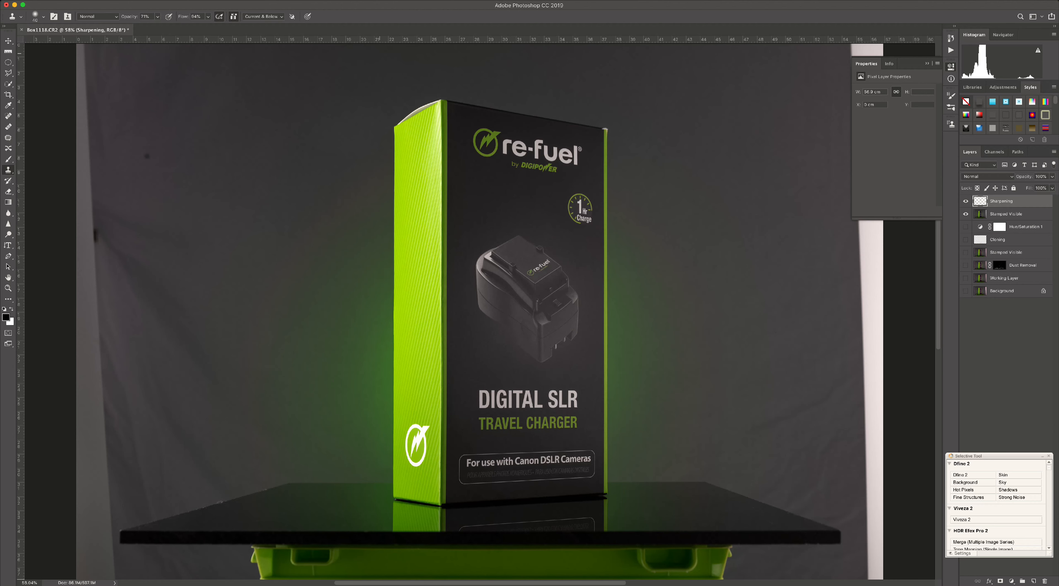
Apply a second Unsharp Mask to the Sharpening layer with about 15% amount, 85.7 pixels radius and threshold 0 for local contrast
left_click(202, 1)
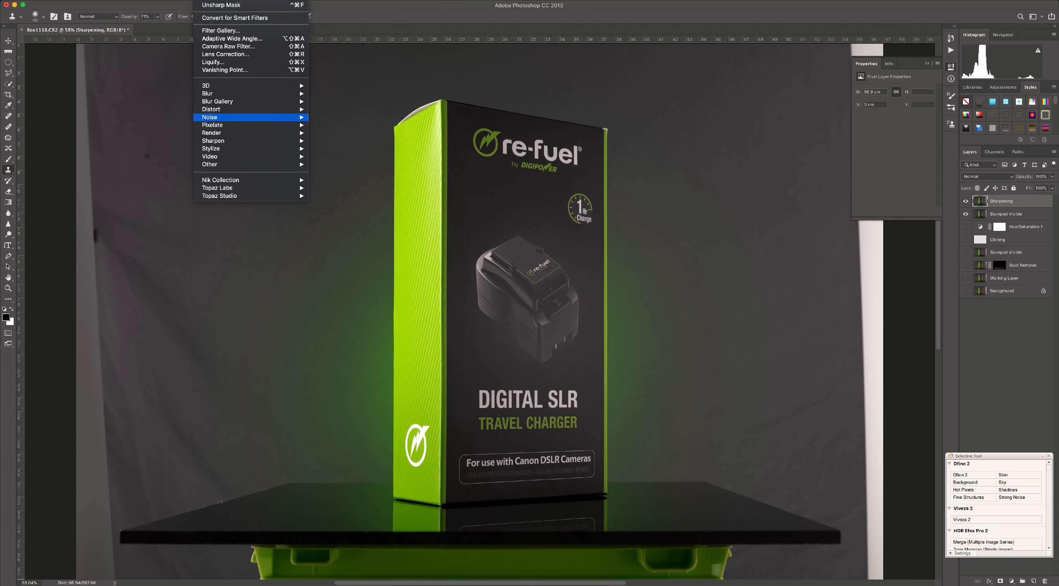
mouse_move(247, 133)
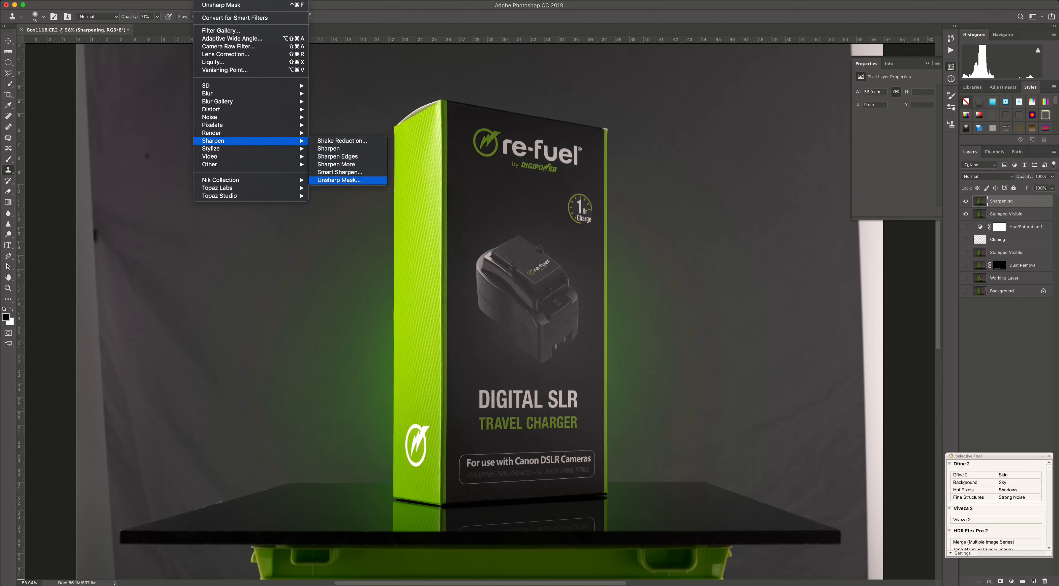
left_click(339, 180)
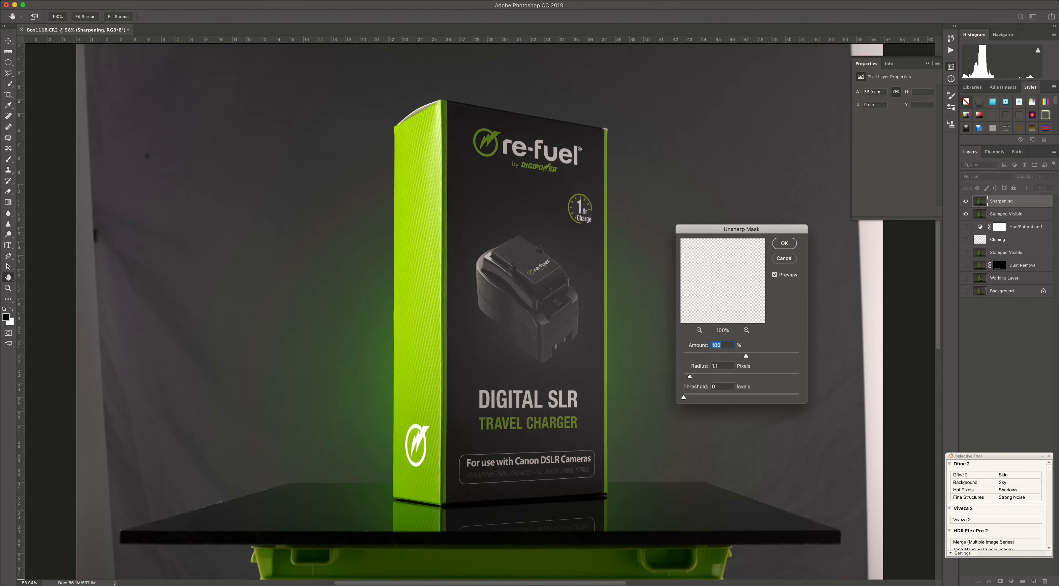
left_click(683, 374)
left_click(683, 353)
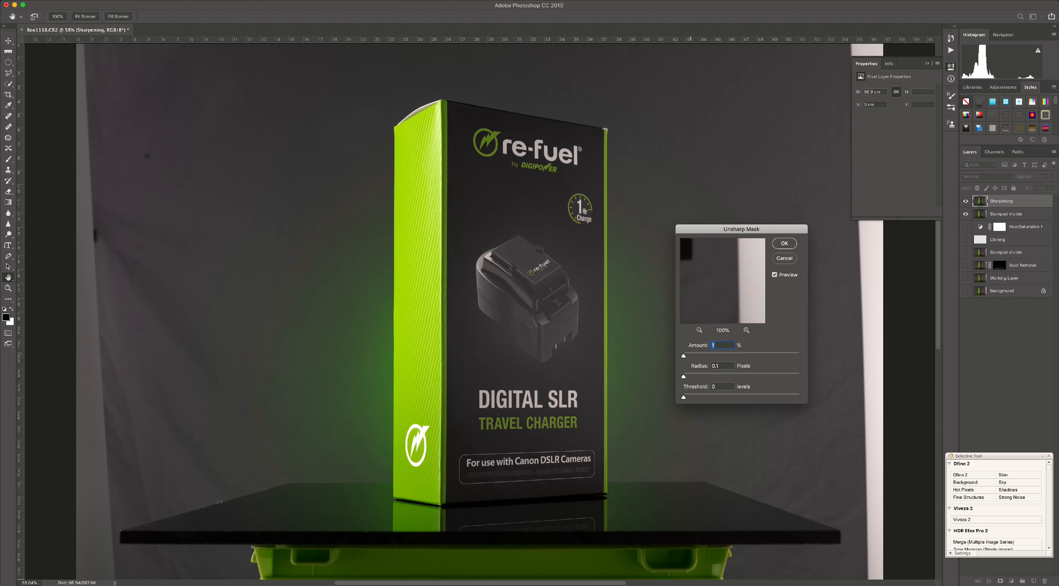
left_click_drag(737, 376, 755, 376)
key("Tab")
left_click_drag(684, 356, 694, 356)
left_click_drag(693, 356, 692, 356)
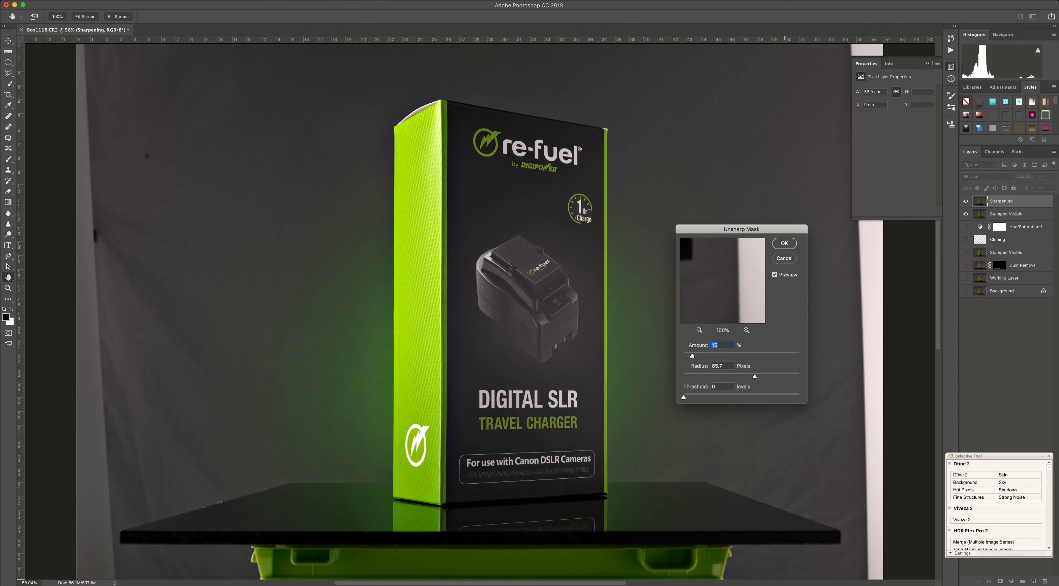
key("Return")
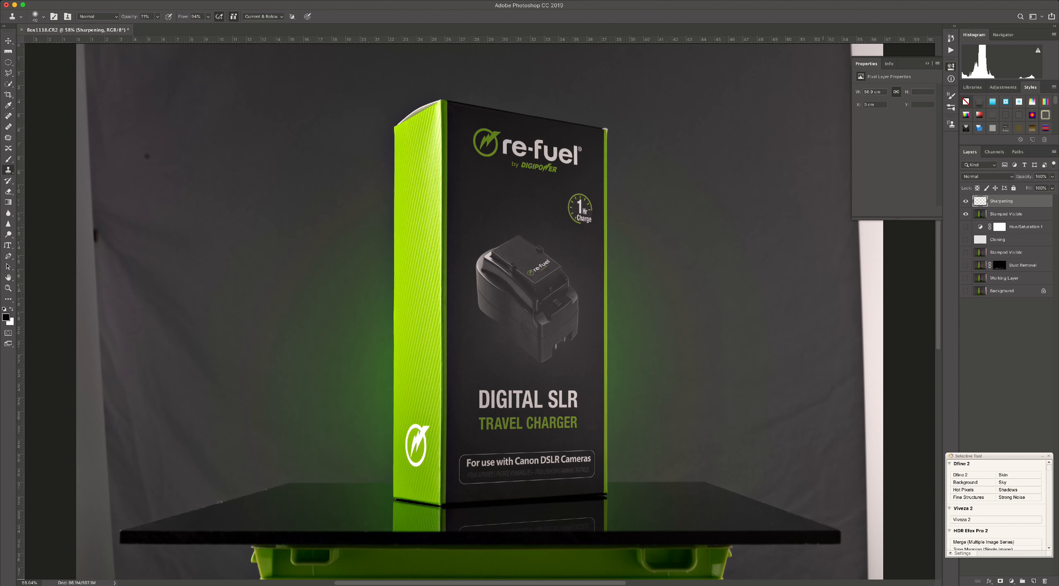
Crop the photo to a portrait frame around the box, removing the backdrop's side edges and the green crate under the table
key("super+minus")
key("super+minus")
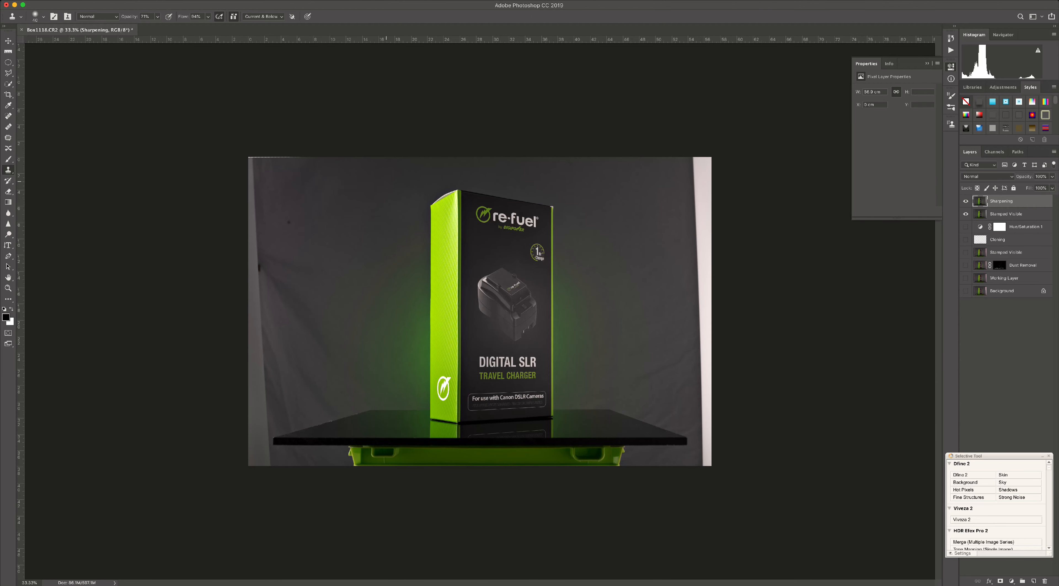
key("c")
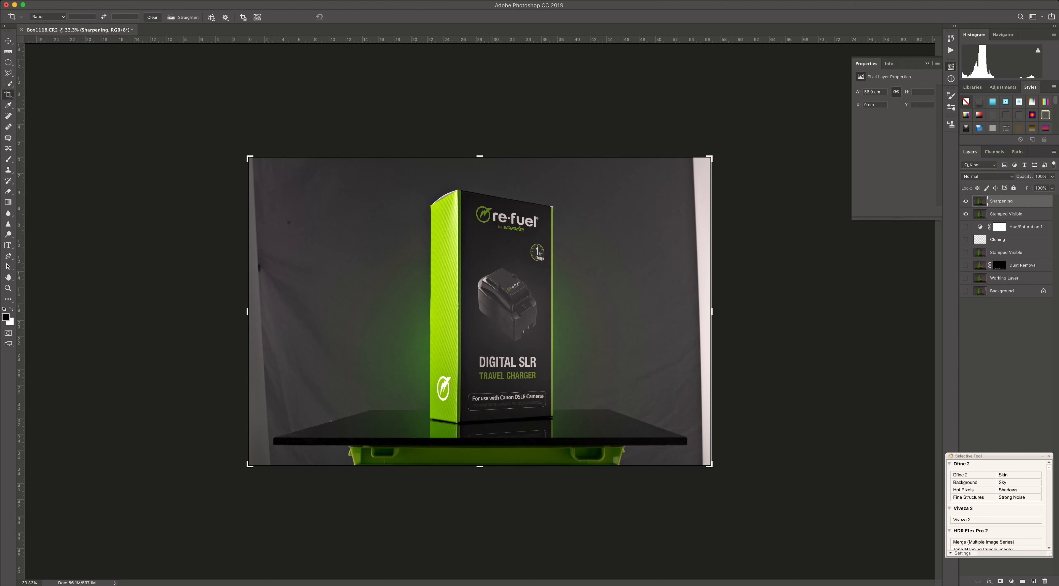
left_click_drag(247, 311, 311, 311)
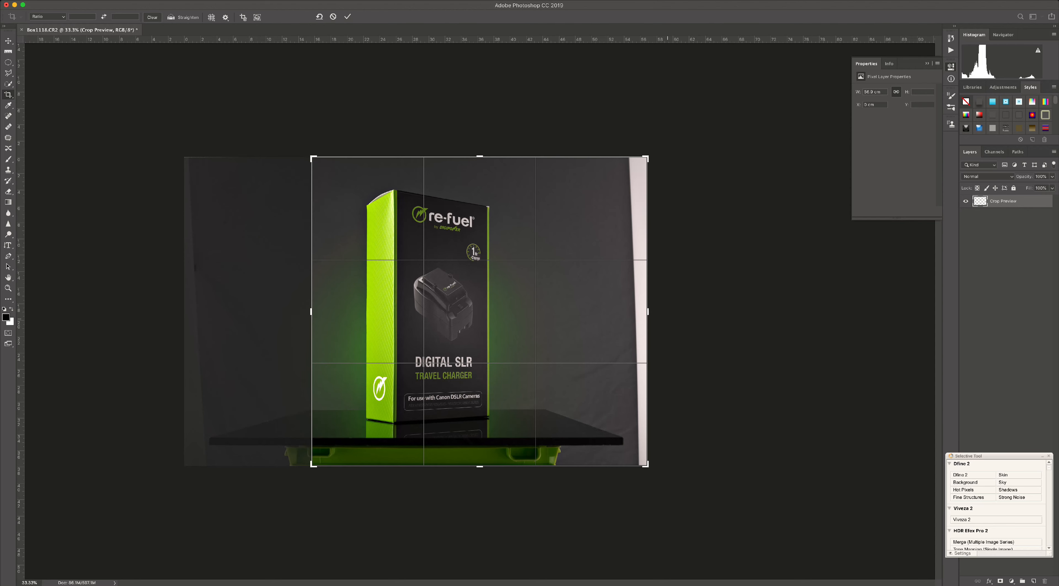
left_click_drag(648, 311, 594, 311)
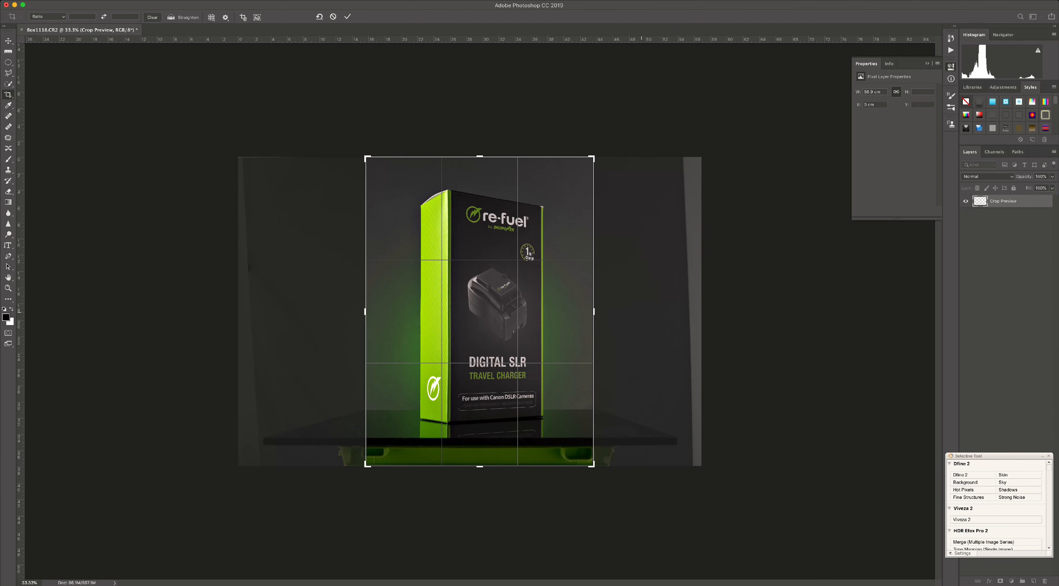
left_click_drag(480, 466, 480, 450)
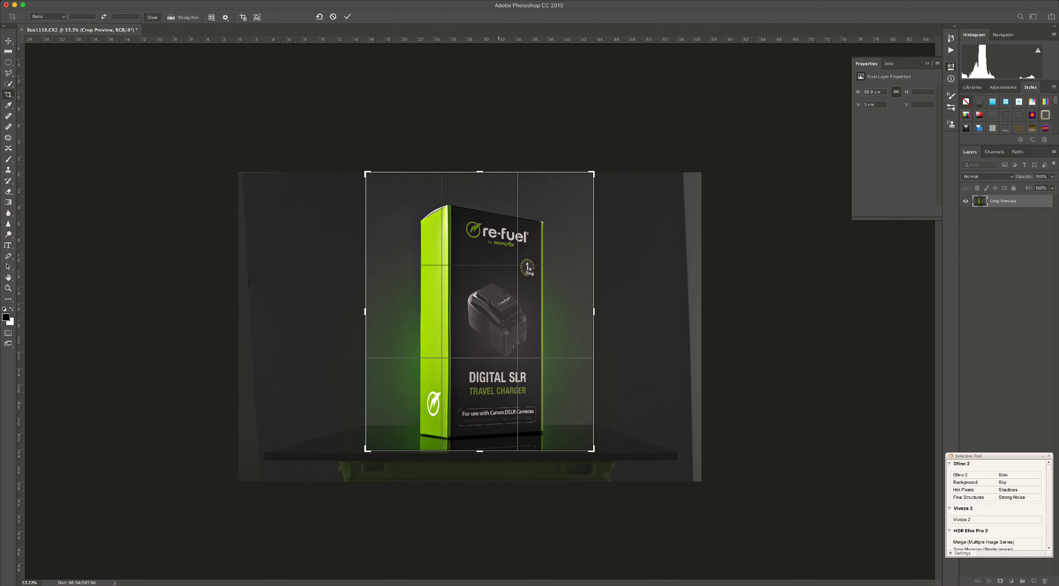
left_click(347, 16)
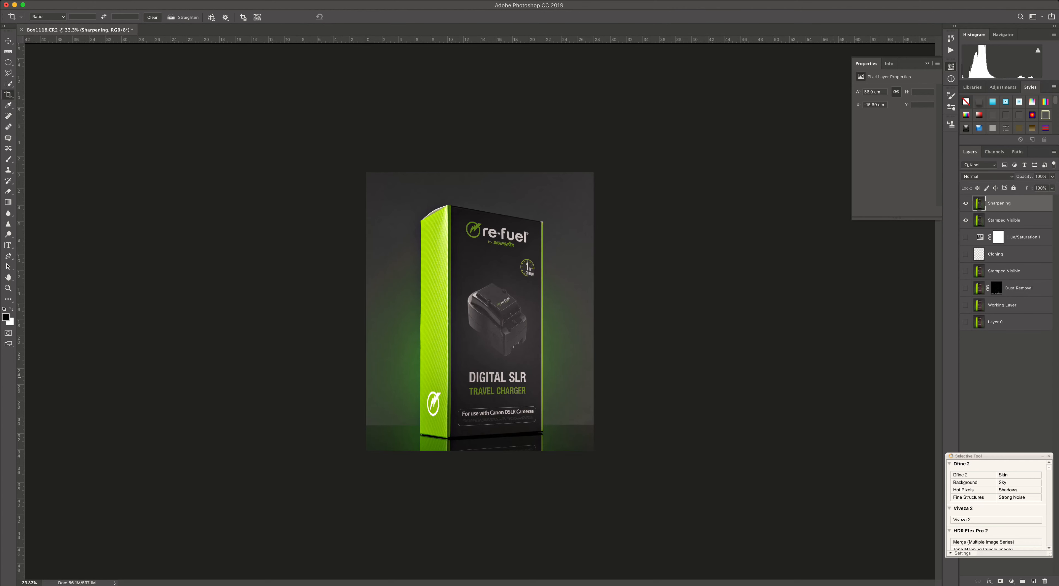
Add a Curves adjustment layer above the Sharpening layer and darken the image by lowering the midtones at input 147 to about 90
key("super+0")
key("super+minus")
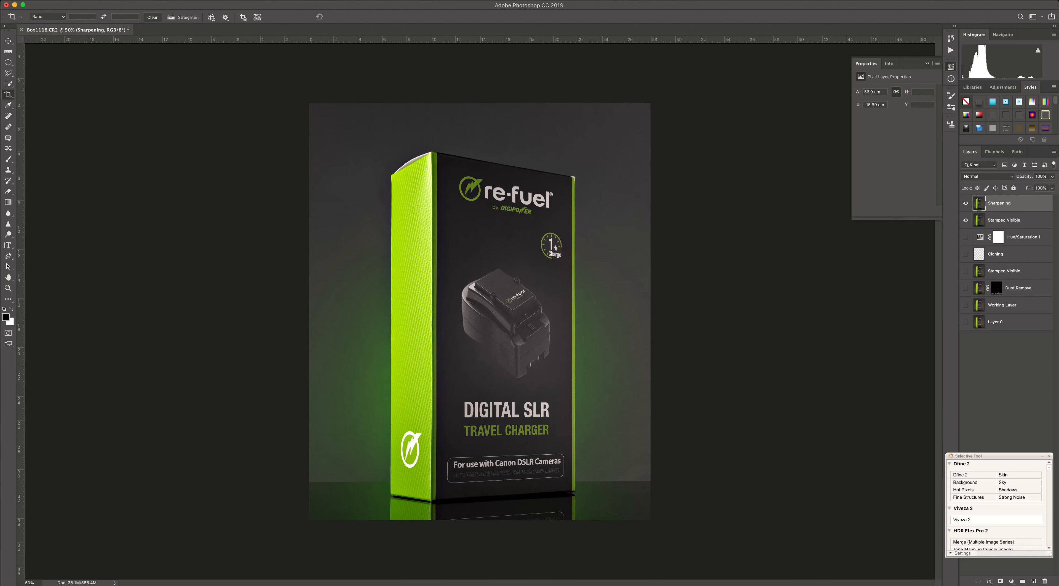
left_click(1011, 581)
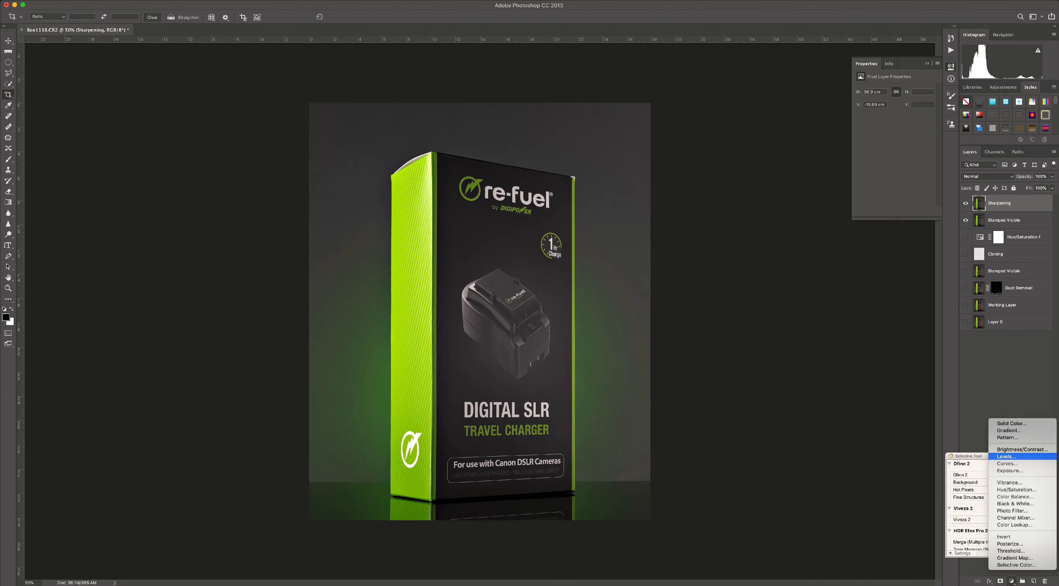
left_click(1008, 463)
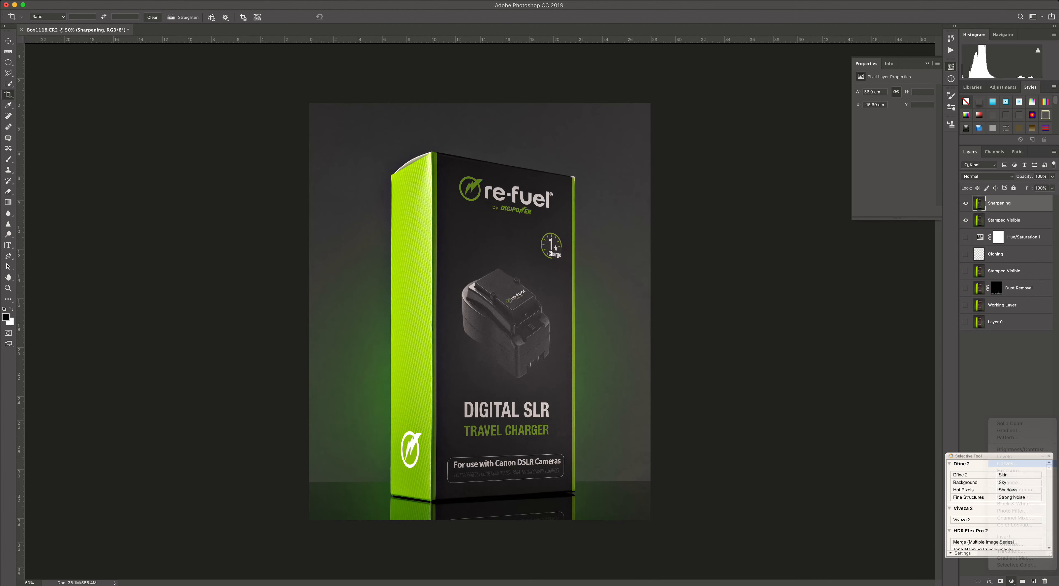
left_click_drag(906, 133, 906, 146)
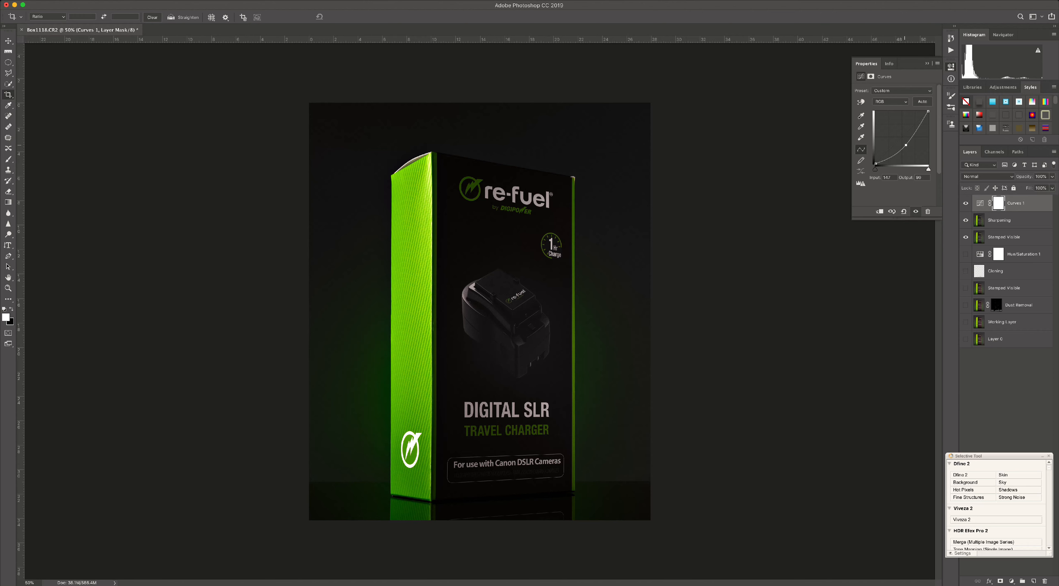
left_click(927, 63)
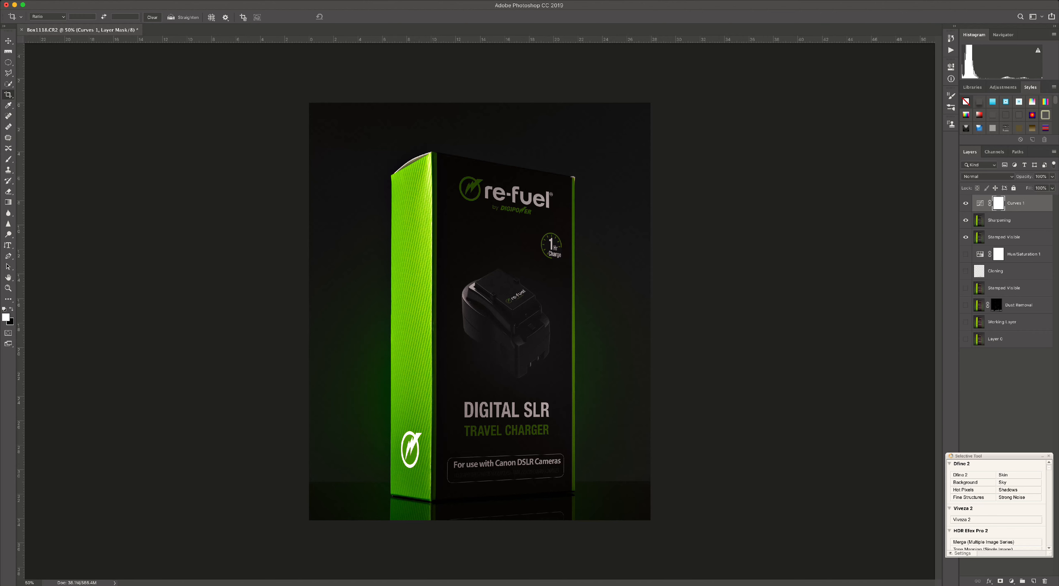
Examine the darkened box up close from the charger picture down to its base, and make the Curves 1 layer active
key("alt+bracketleft")
key("p")
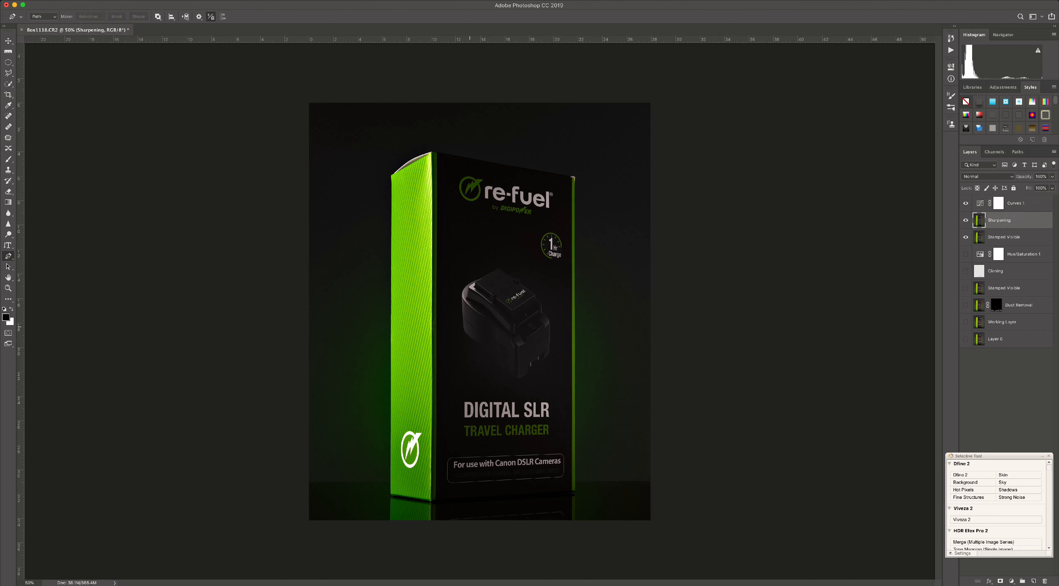
key("super+equal")
key("super+equal")
key("super+equal")
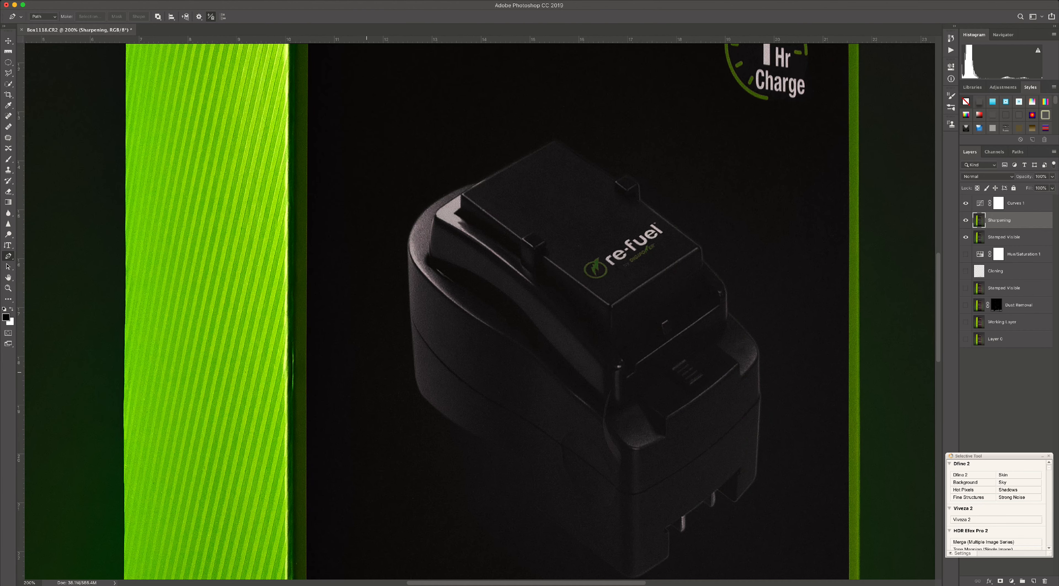
left_click_drag(373, 423, 483, 175)
left_click_drag(362, 449, 400, 125)
left_click_drag(343, 392, 328, 389)
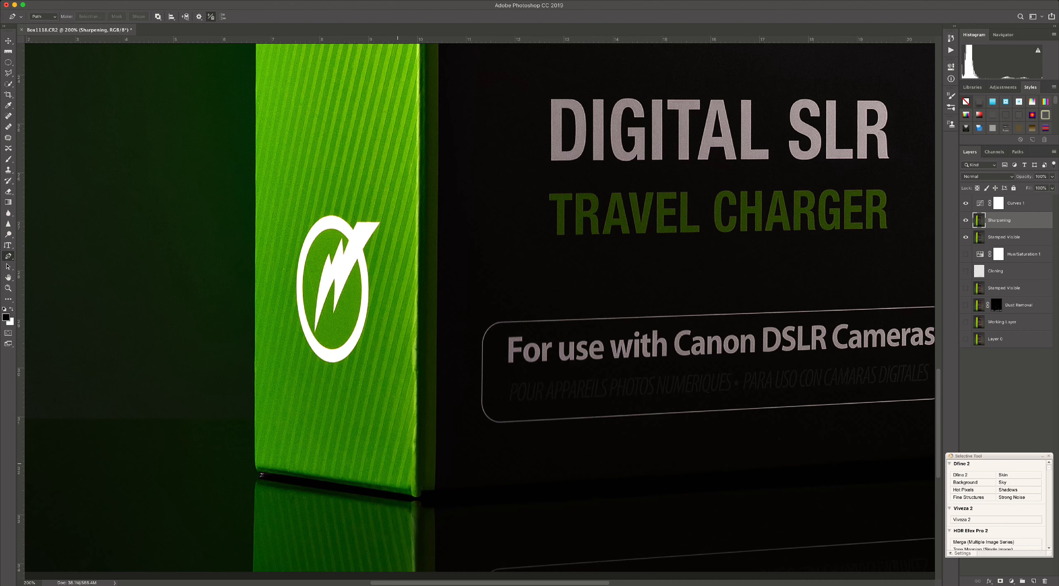
key("super+minus")
key("super+minus")
left_click(1015, 203)
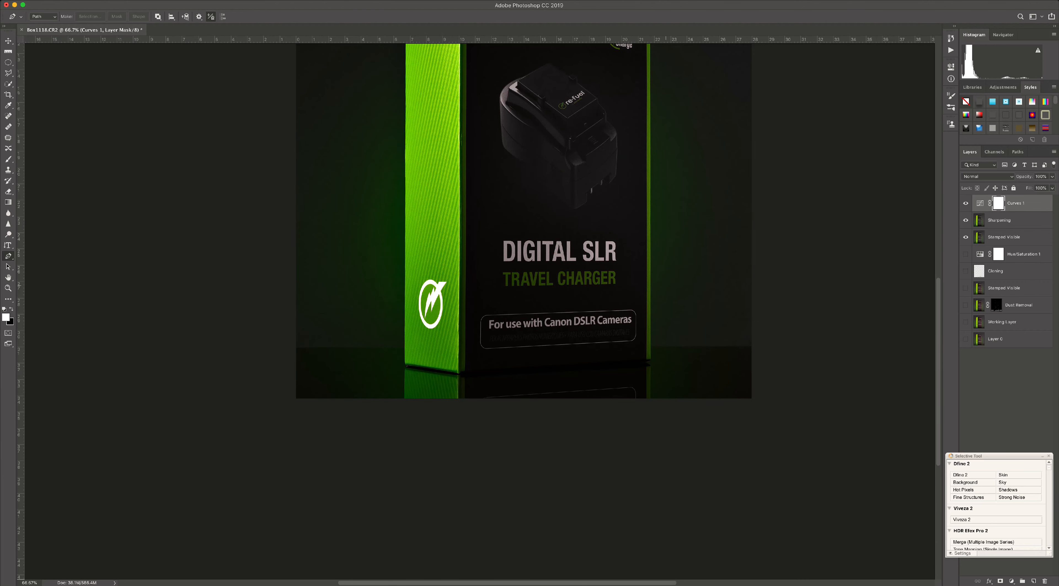
Make black the foreground color and start a Pen path around the box's lower-left outer corner, fitting curved anchors where it meets its reflection
key("x")
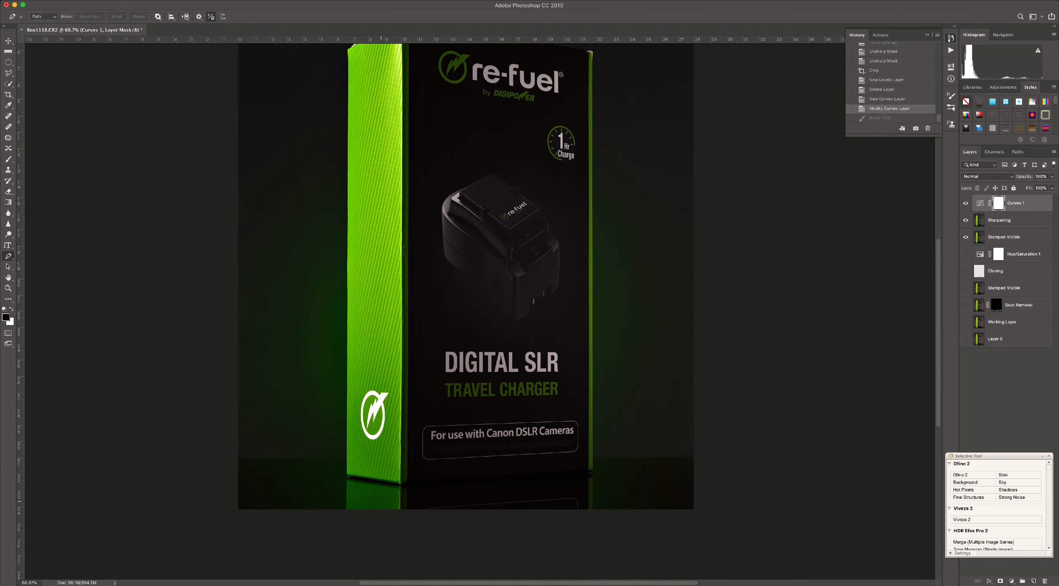
key("super+plus")
key("super+plus")
key("super+plus")
scroll(480, 311, "down", 15)
scroll(480, 311, "left", 12)
left_click(393, 270)
left_click_drag(394, 341, 408, 314)
left_click(394, 341, "alt")
key("super+plus")
key("super+plus")
key("super+plus")
left_click_drag(342, 375, 321, 434)
left_click(342, 375, "alt")
left_click(324, 408, "alt")
Continue the path down the reflection's left edge to the canvas's lower border and across to the reflection's right edge
scroll(324, 409, "down", 10)
scroll(323, 408, "left", 2)
left_click(357, 468)
scroll(357, 468, "right", 20)
left_click(530, 459)
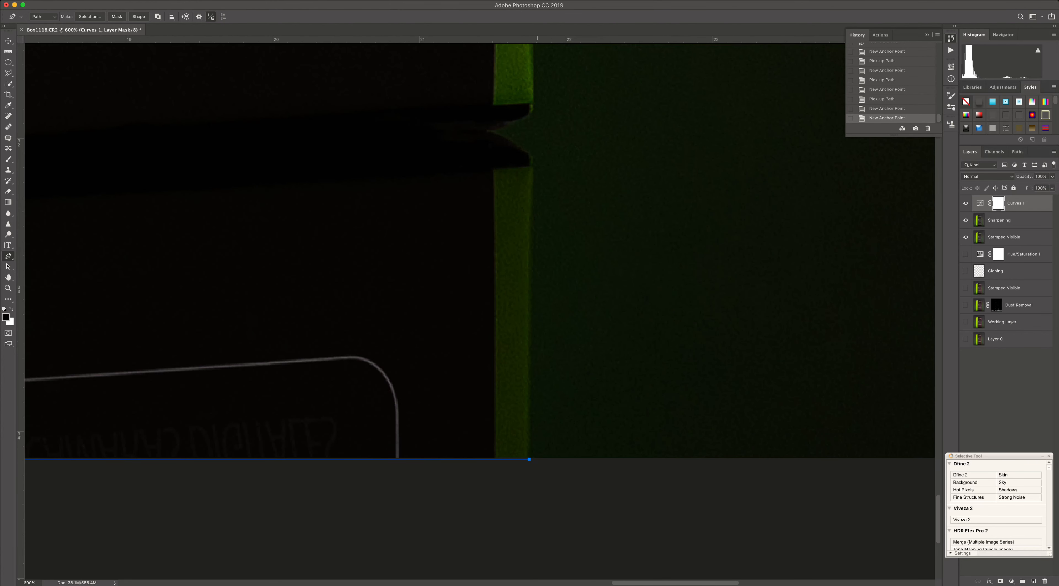
Trace the path up the reflection's right edge and around the dark notch at the box's lower-right corner
left_click_drag(537, 436, 524, 530)
left_click(521, 251)
left_click_drag(477, 225, 449, 220)
left_click(477, 225, "alt")
left_click_drag(522, 205, 439, 486)
left_click(522, 205, "alt")
Extend the path up the box's right edge, around its upper-right corner and along the front panel's upper edge
scroll(457, 473, "up", 20)
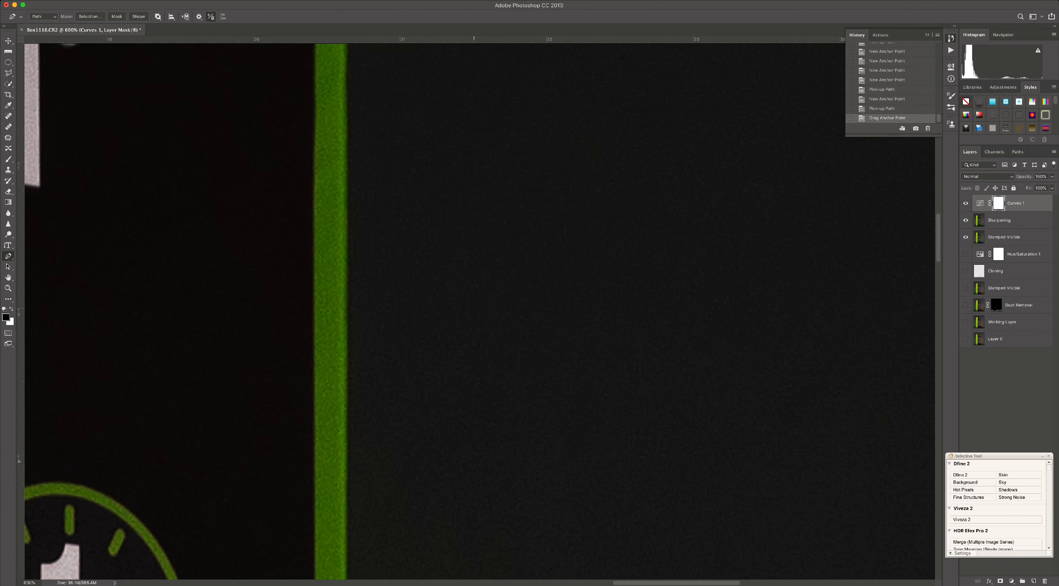
left_click(483, 385)
left_click_drag(491, 385, 467, 386)
scroll(464, 370, "left", 20)
left_click_drag(440, 304, 672, 330)
Add an anchor point midway along the front panel's upper edge and nudge it to follow the cardboard
scroll(425, 452, "right", 20)
scroll(425, 453, "left", 20)
key("super+minus")
left_click(564, 331)
left_click_drag(564, 331, 564, 332)
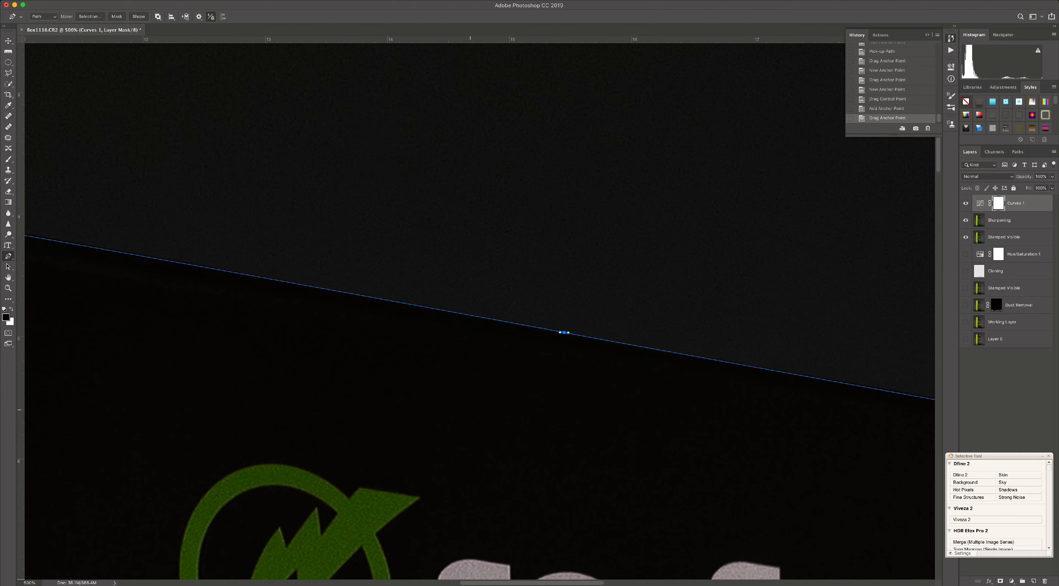
Trace the path along the curved white flap above the green side panel to the panel's upper-left corner
scroll(470, 410, "left", 20)
left_click_drag(433, 392, 310, 453)
left_click(433, 393, "alt")
scroll(433, 393, "down", 8)
scroll(433, 393, "left", 7)
left_click_drag(468, 294, 493, 270)
left_click(389, 373, "alt")
left_click(361, 391)
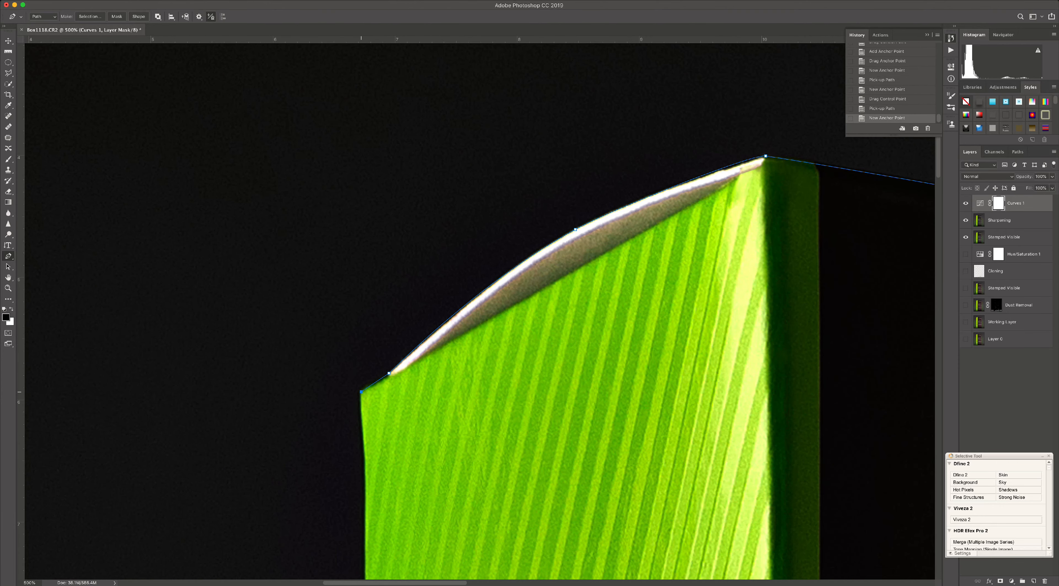
Close the path down the green side panel's left edge at its starting anchor, discarding the misplaced intermediate point
scroll(411, 392, "down", 20)
key("super+minus")
left_click(475, 382)
key("super+minus")
key("super+minus")
key("super+z")
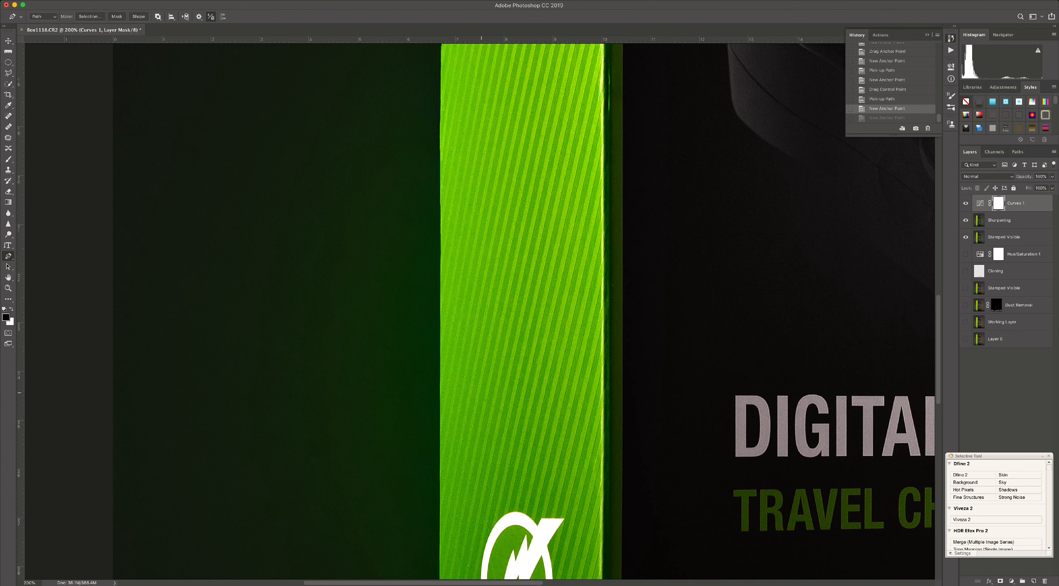
key("super+minus")
scroll(481, 393, "up", 4)
left_click(452, 566)
scroll(607, 401, "up", 20)
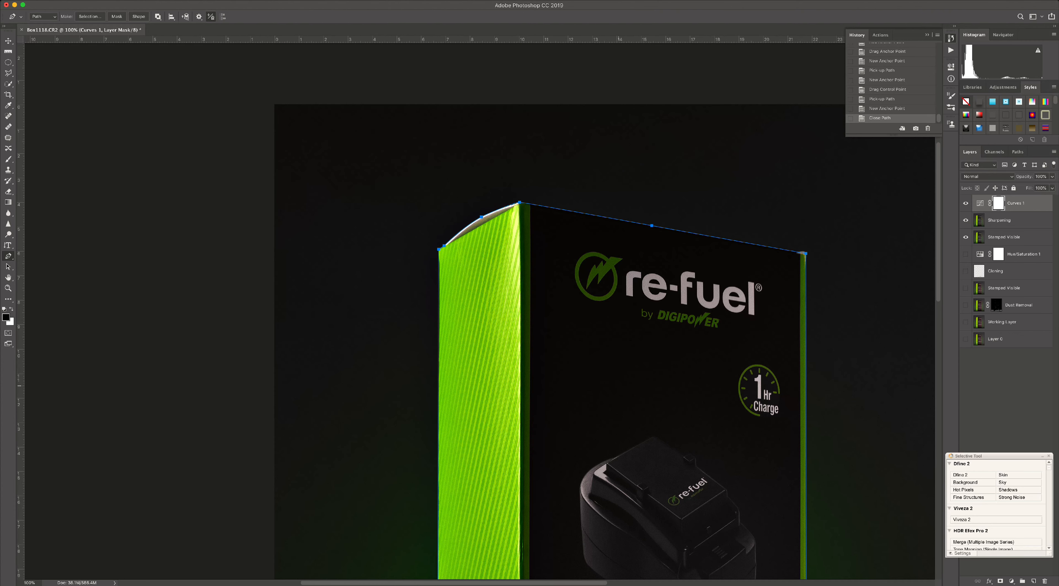
Convert the box path into a new anti-aliased selection with a feather radius of 1 pixel
right_click(604, 388)
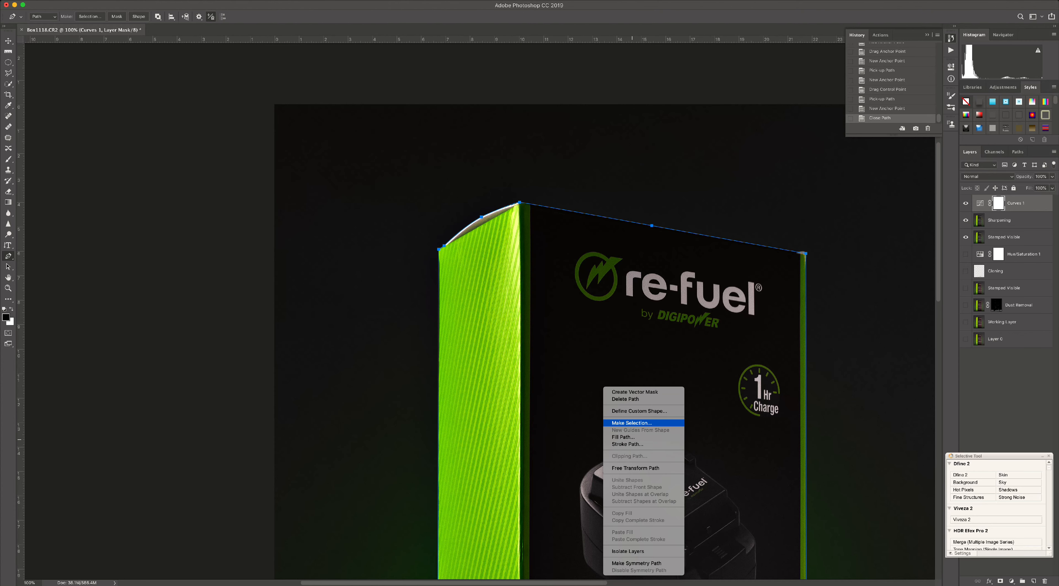
left_click(631, 423)
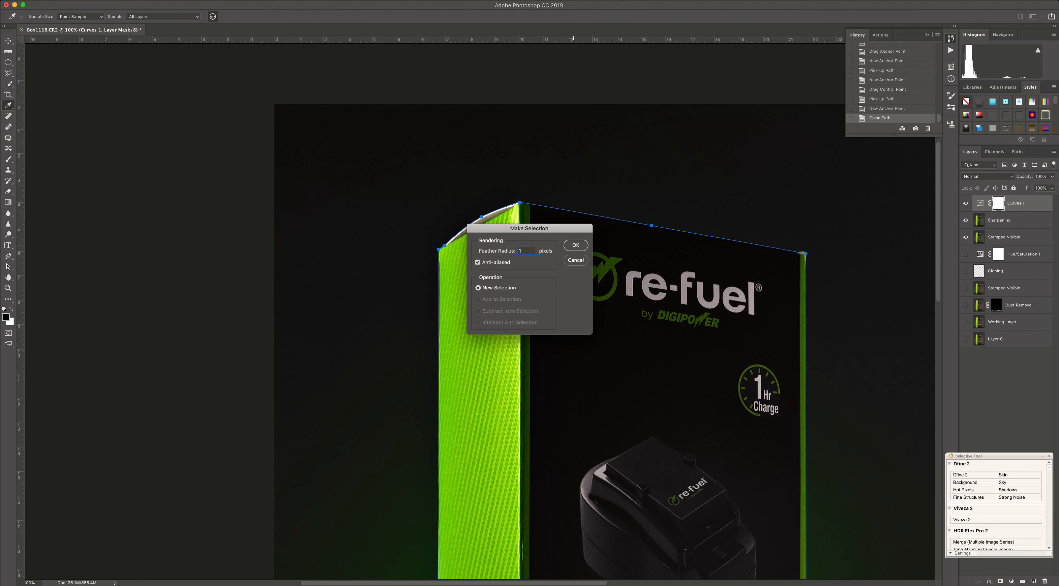
key("Return")
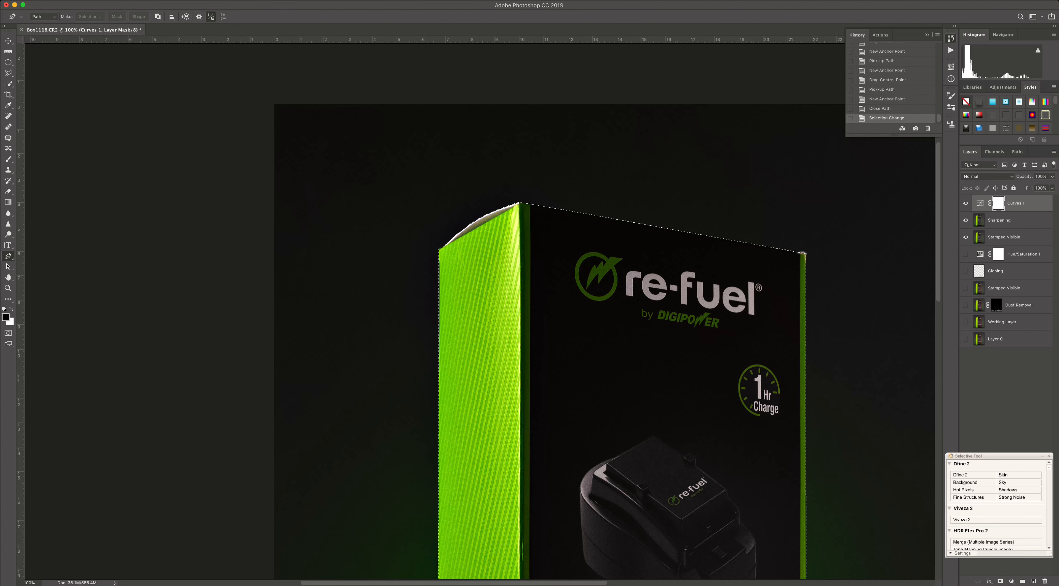
Fill the box selection with black on the Curves 1 mask and deselect it
key("alt+BackSpace")
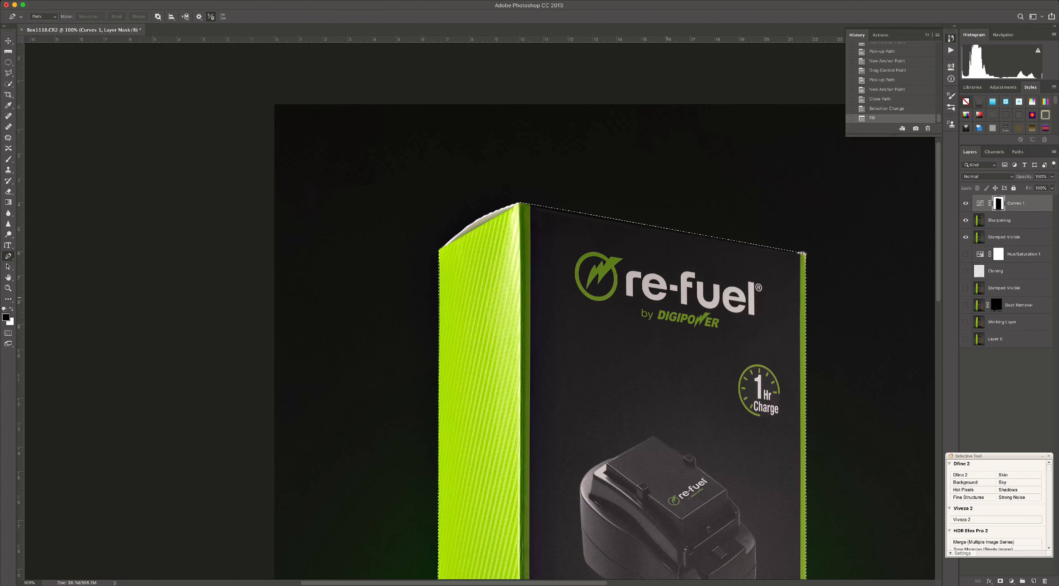
key("super+0")
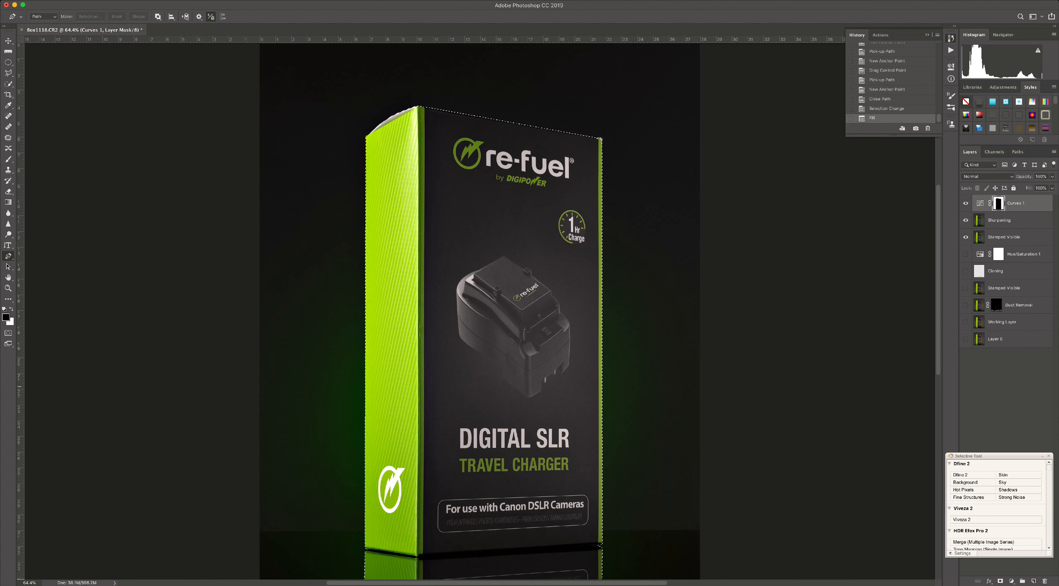
key("super+d")
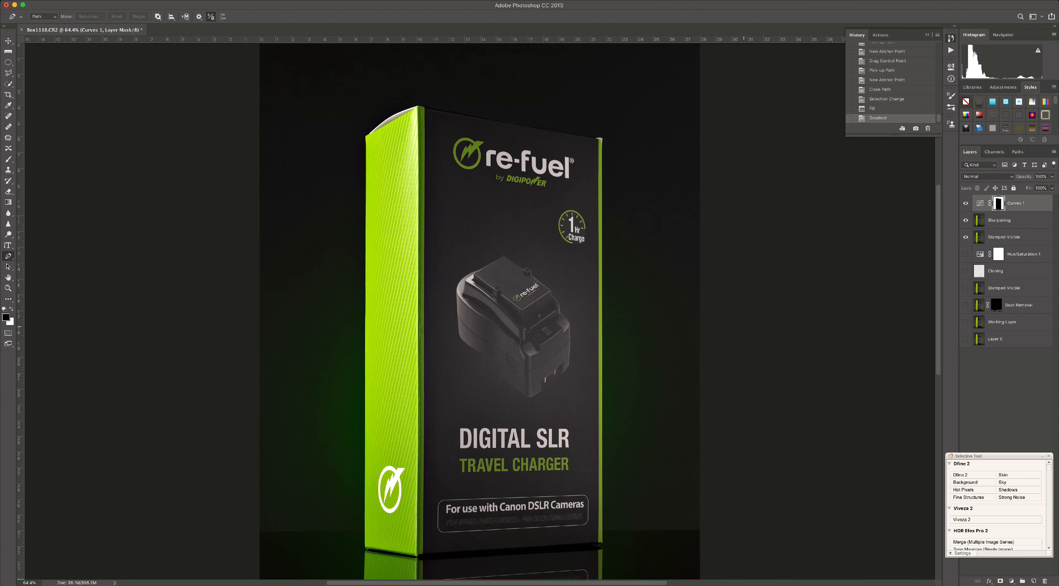
Examine the masked box up close, from the charger picture and logo to the upper edge and white flap
key("super+plus")
key("super+plus")
key("super+plus")
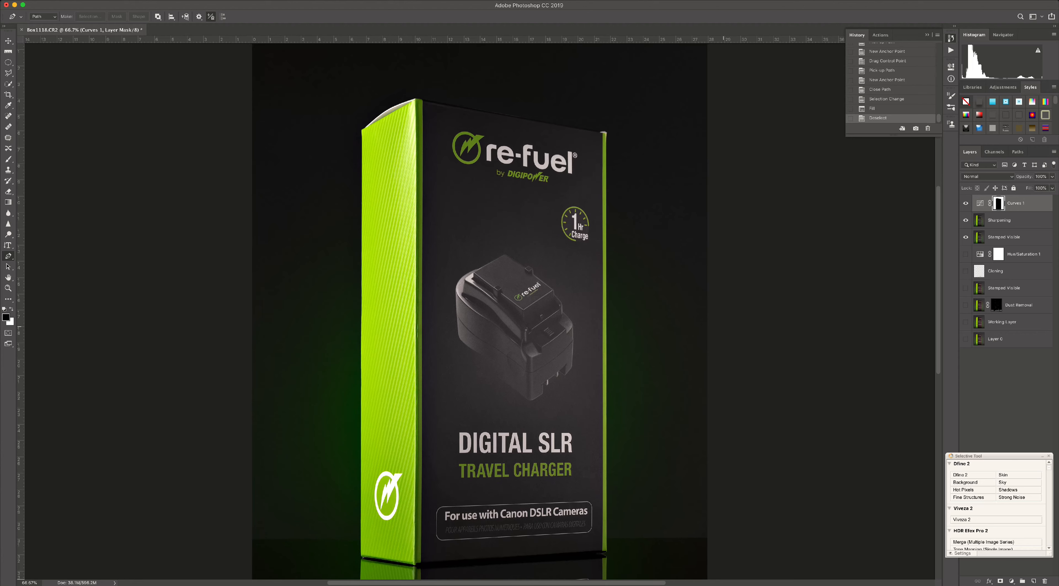
key("super+plus")
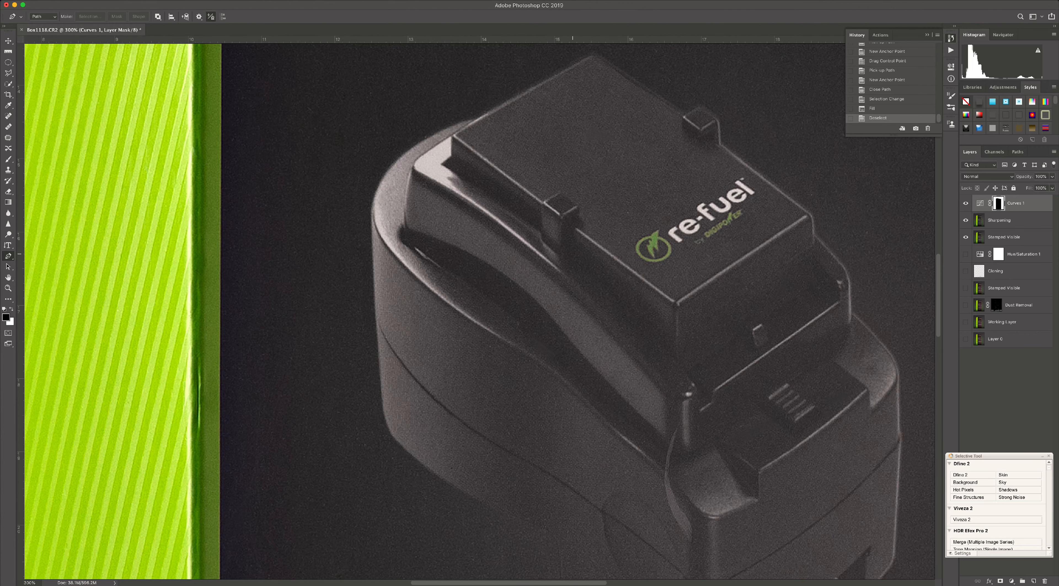
key("super+plus")
key("super+plus")
scroll(561, 264, "up", 19)
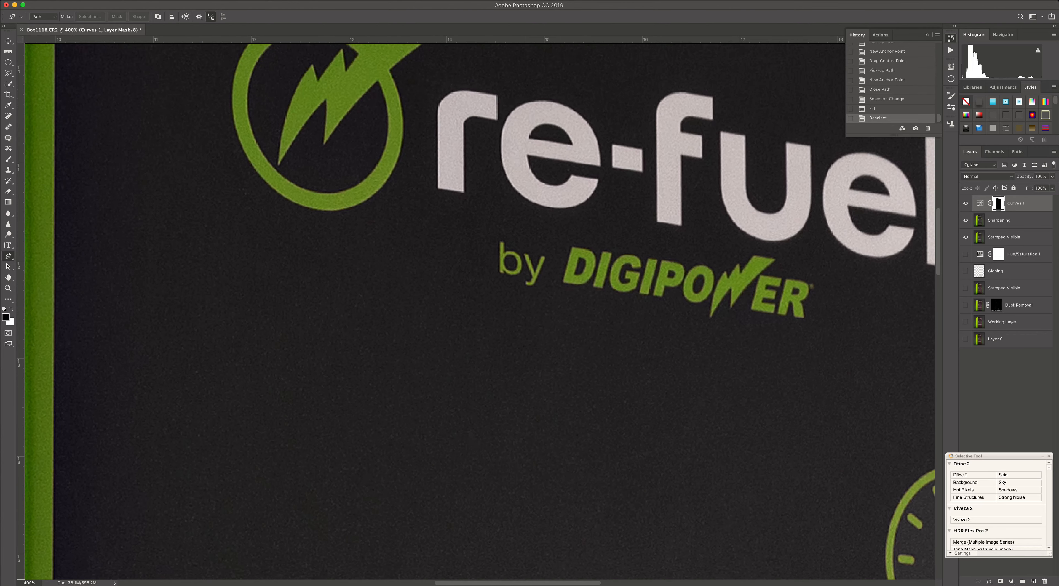
scroll(480, 311, "up", 8)
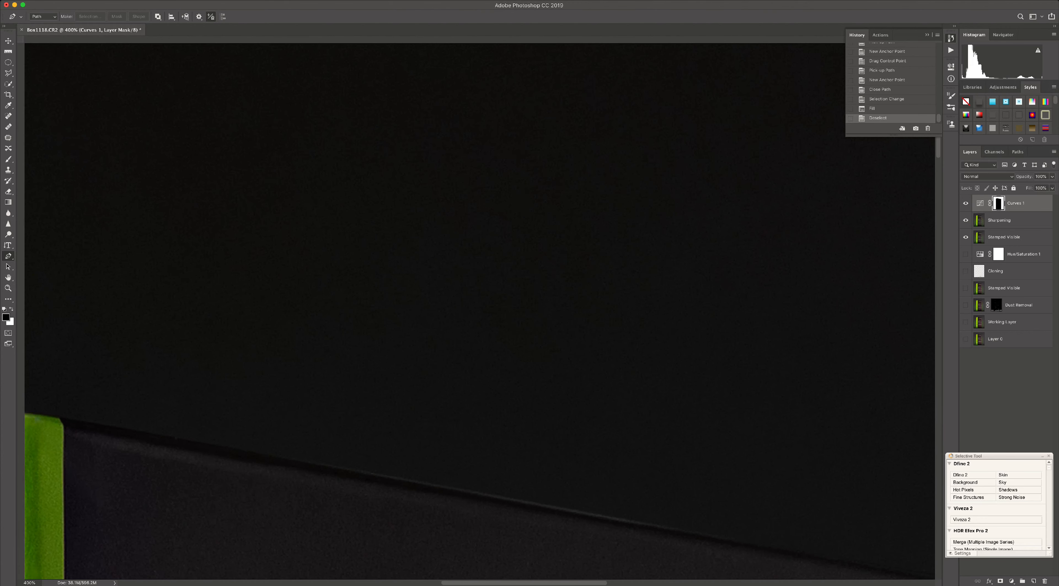
scroll(480, 311, "down", 3)
scroll(479, 311, "left", 15)
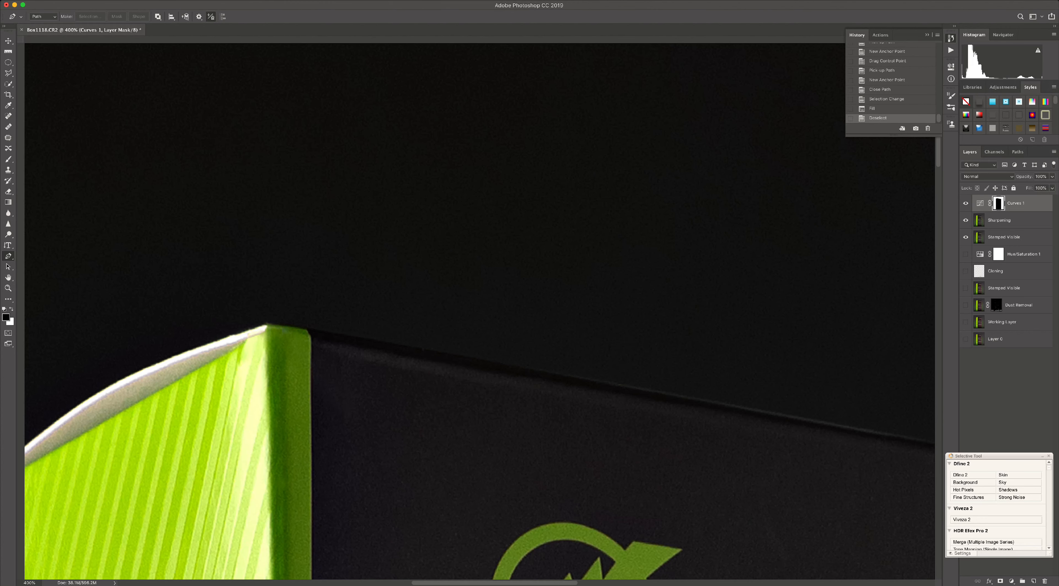
scroll(479, 311, "left", 10)
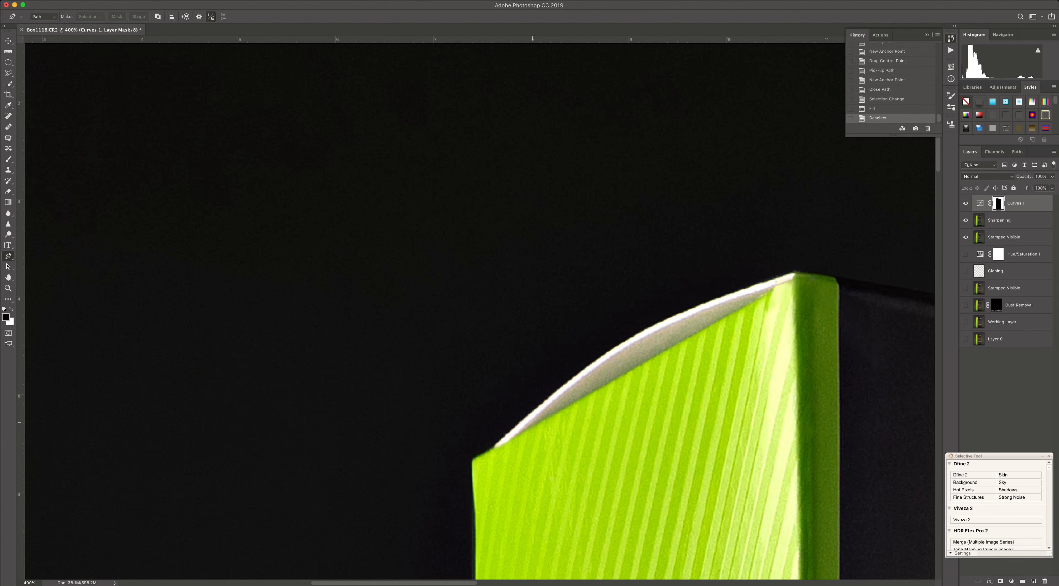
On the Sharpening layer, clone over the yellowed wear along the outer edge of the box's upper-right corner with the Clone Stamp
left_click(999, 221)
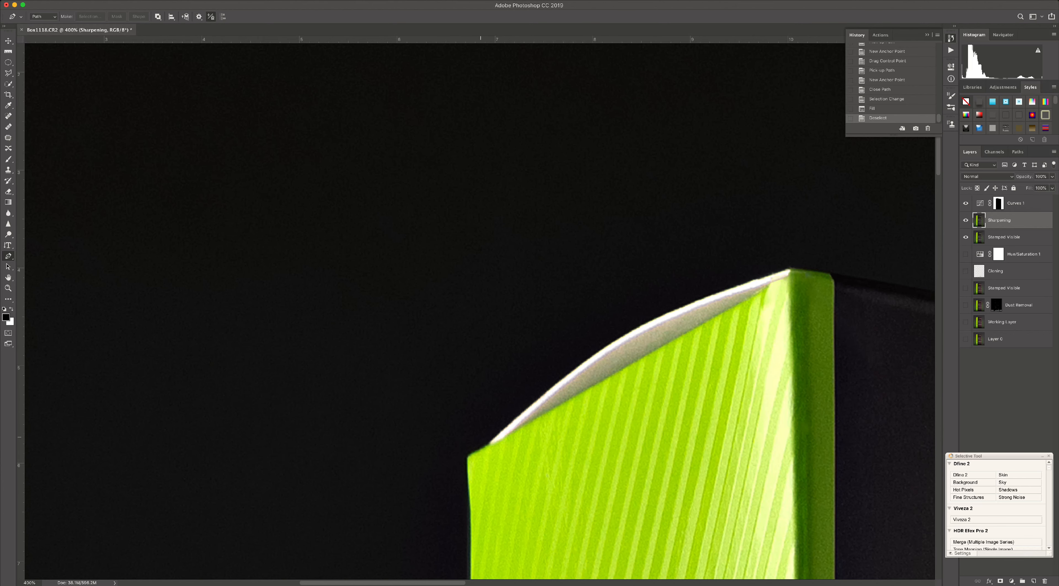
key("s")
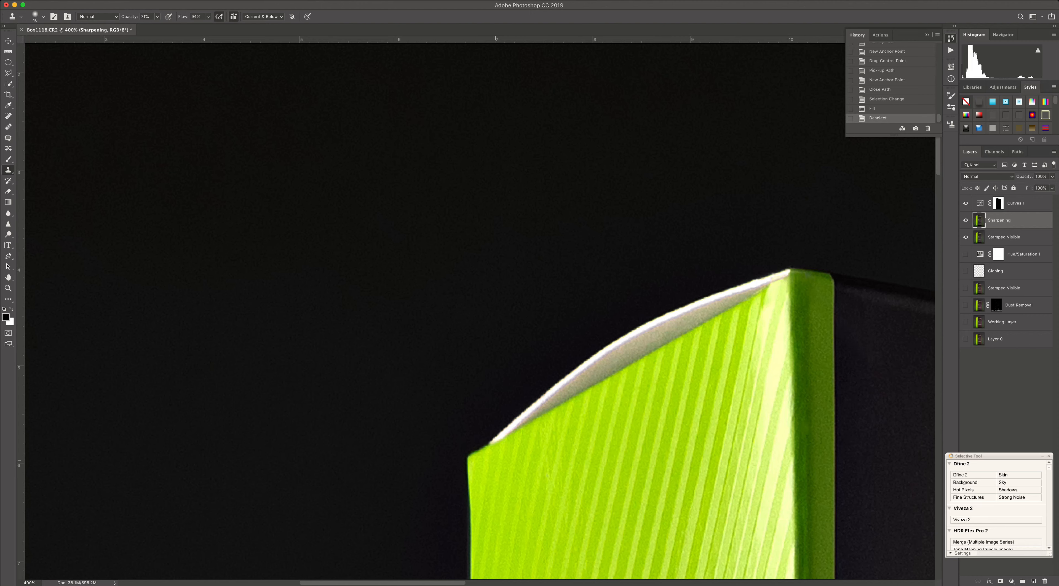
left_click_drag(803, 299, 274, 461)
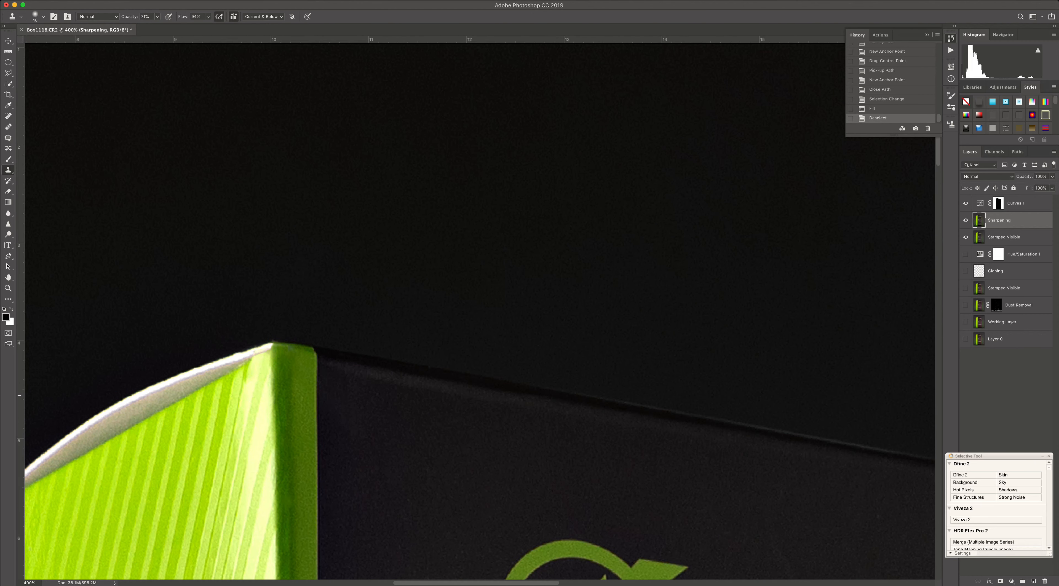
left_click_drag(734, 413, 230, 285)
left_click_drag(115, 411, 732, 523)
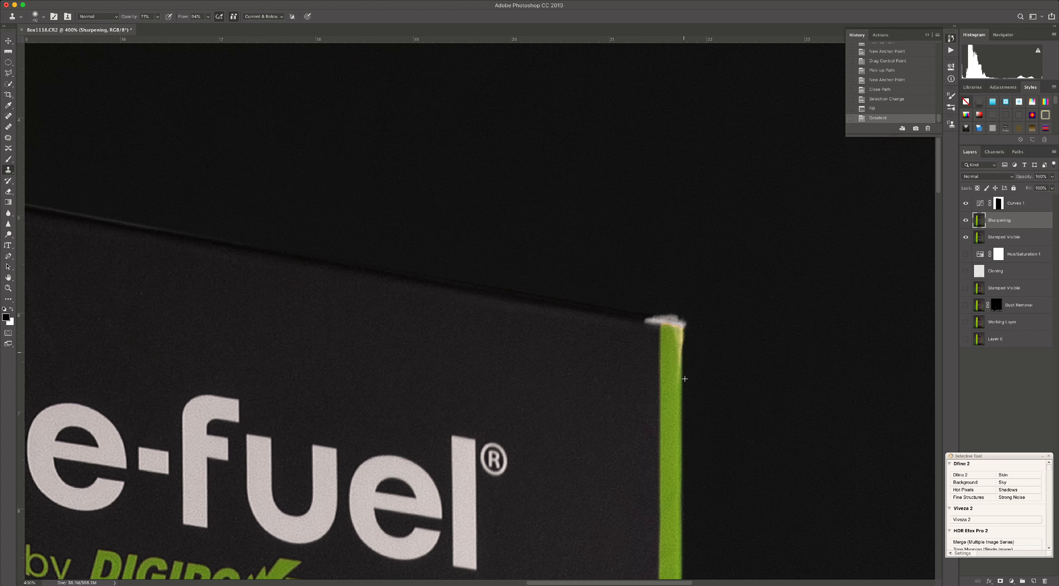
left_click_drag(681, 344, 689, 333)
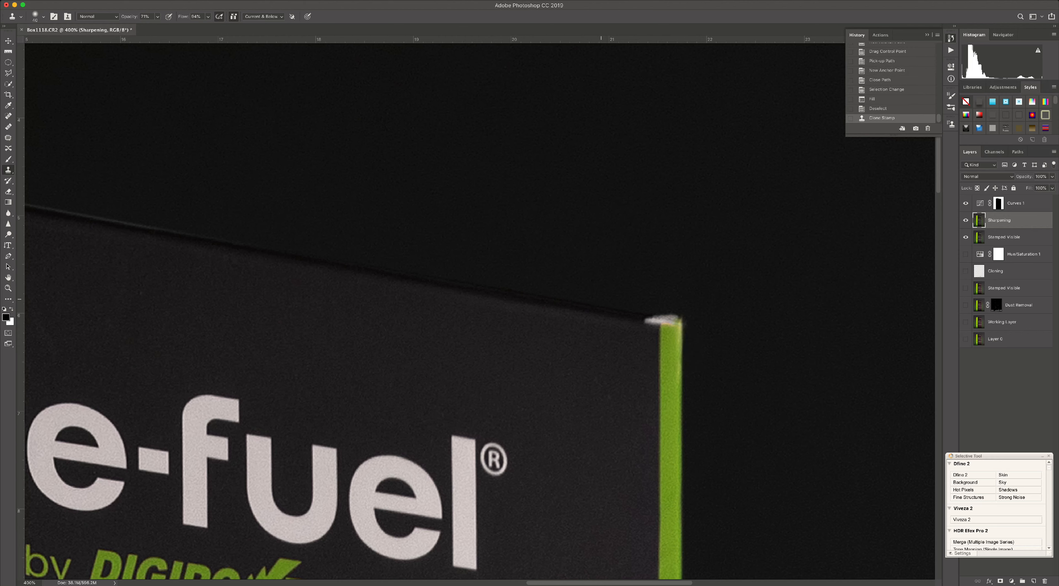
Clone away the white worn spot and remaining pale marks at the tip of the box's upper-right corner
left_click_drag(648, 317, 645, 318)
mouse_move(588, 309)
left_mouse_down()
mouse_move(653, 320)
mouse_move(593, 313)
left_mouse_up()
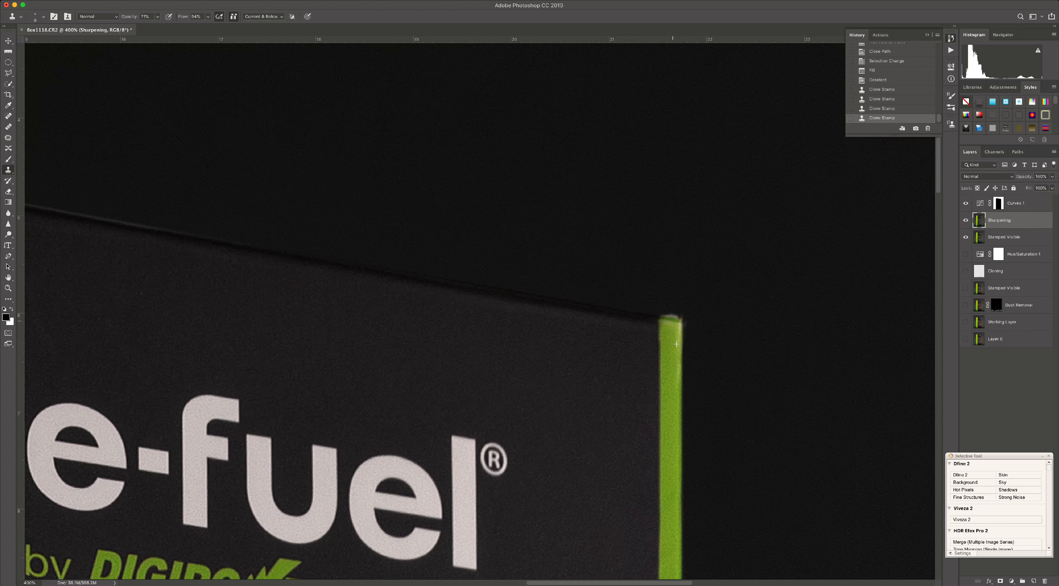
left_click_drag(678, 361, 673, 369)
left_click(685, 293)
left_click(651, 310)
Clone along the front panel's upper edge above the re-fuel logo to clean up its pale rim
scroll(349, 343, "left", 10)
scroll(349, 342, "up", 2)
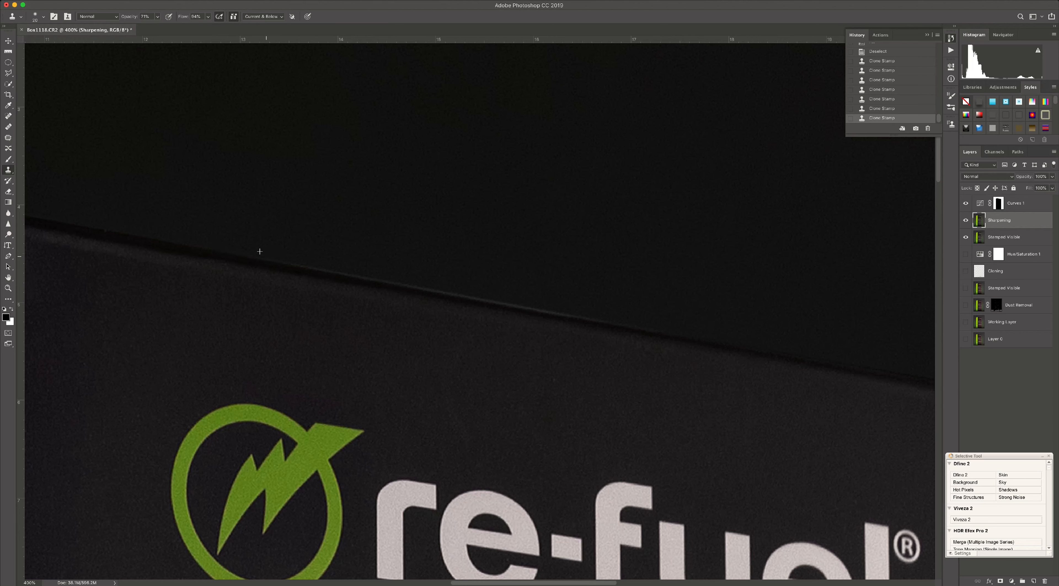
left_click_drag(291, 267, 370, 280)
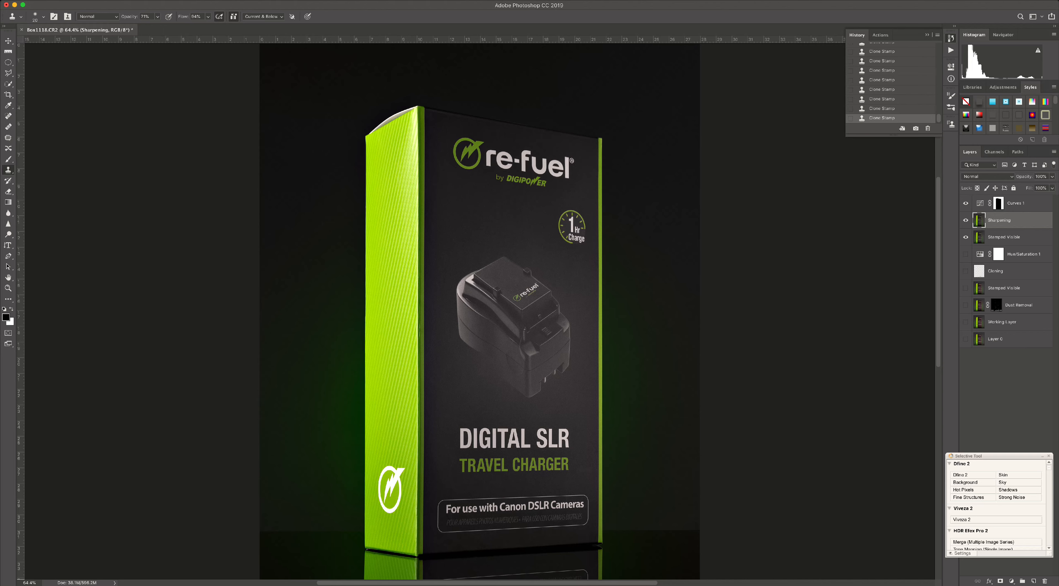
Save the retouched image as Box1118.psd in the Capture folder, in Photoshop format with layers and maximized compatibility
key("super+shift+s")
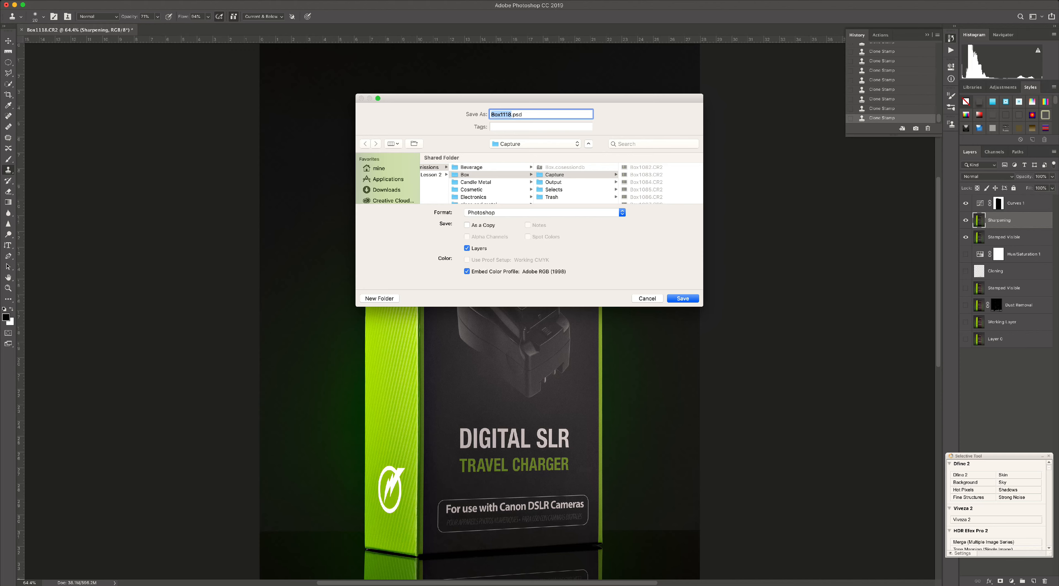
key("Return")
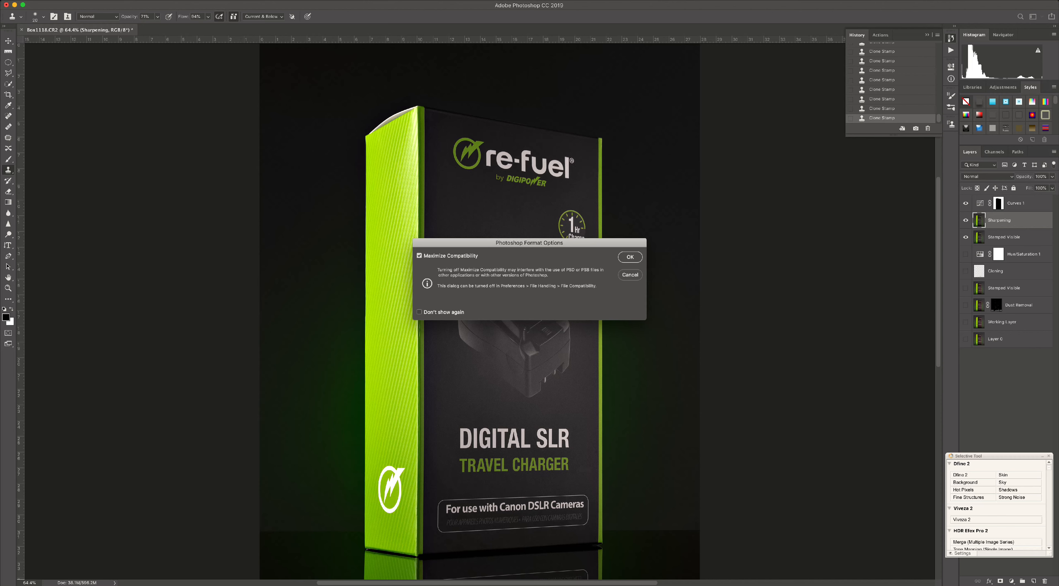
key("Return")
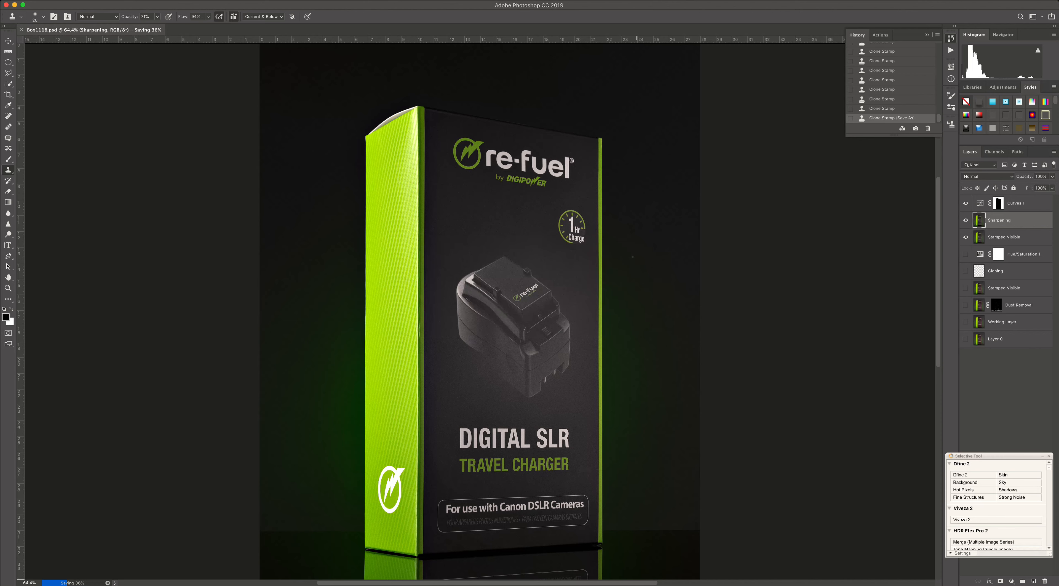